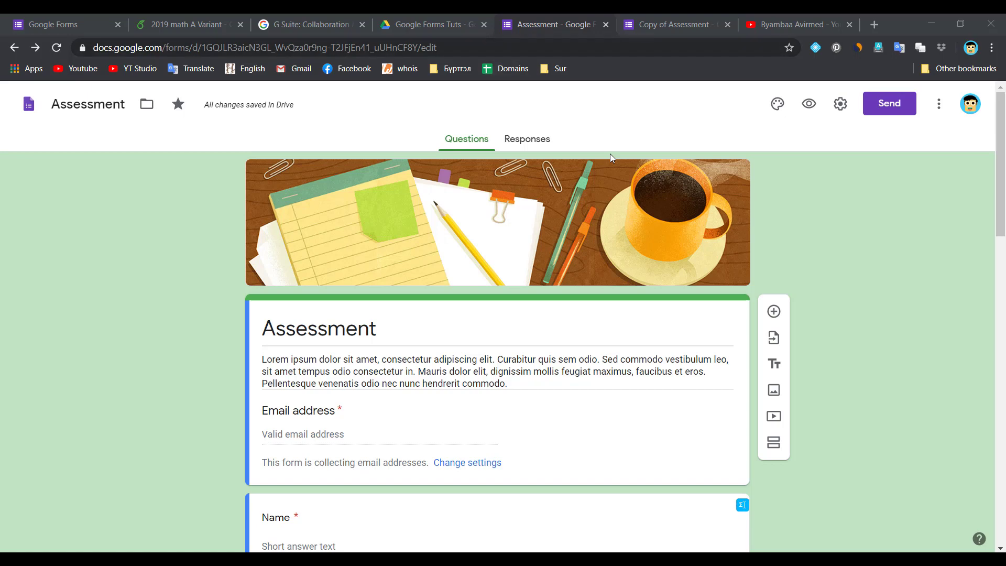
# Switch to the Google Forms Tuts folder in Google Drive and create a new Google Form there
pyautogui.hotkey('ctrl', 'shift', 'Tab')
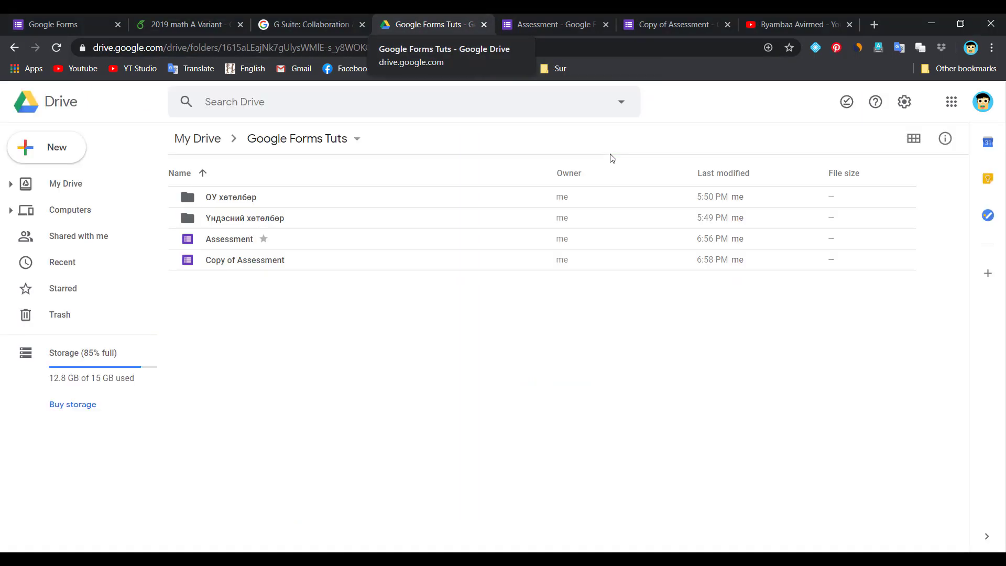
pyautogui.press('c')
pyautogui.press('Down')
pyautogui.press('Down')
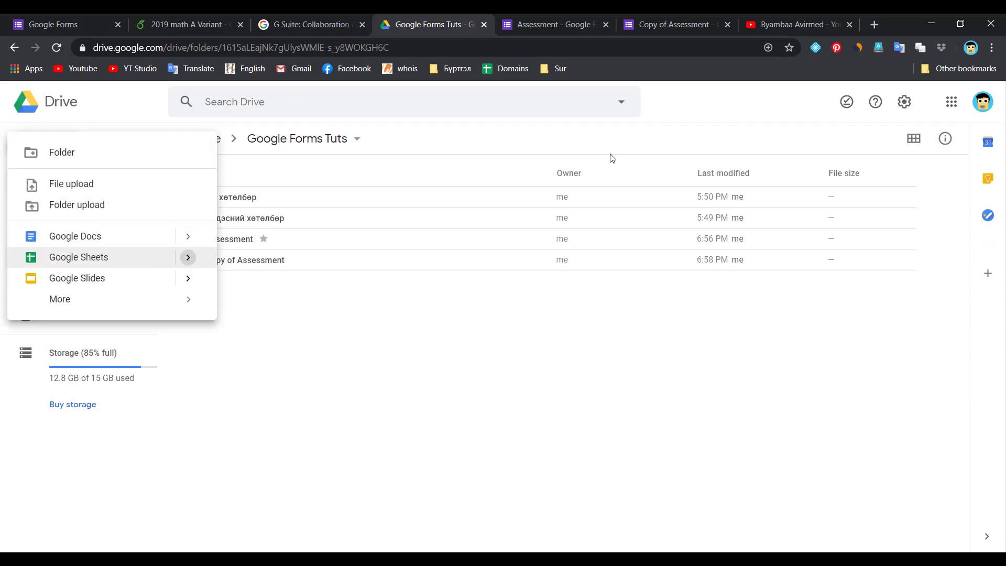
pyautogui.press('Up')
pyautogui.press('Right')
pyautogui.press('Left')
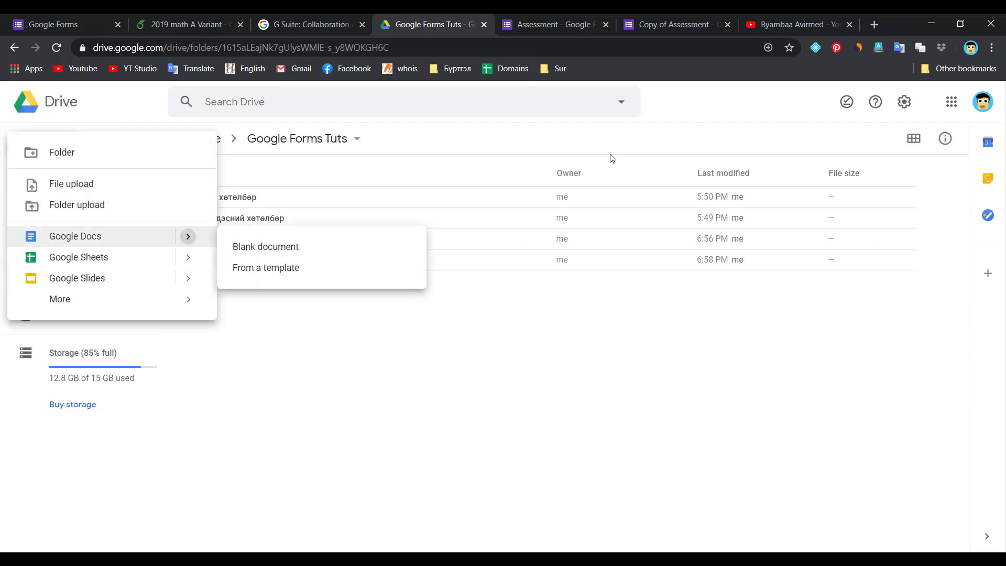
pyautogui.press('Down')
pyautogui.press('Down')
pyautogui.press('Down')
pyautogui.press('Right')
pyautogui.press('Down')
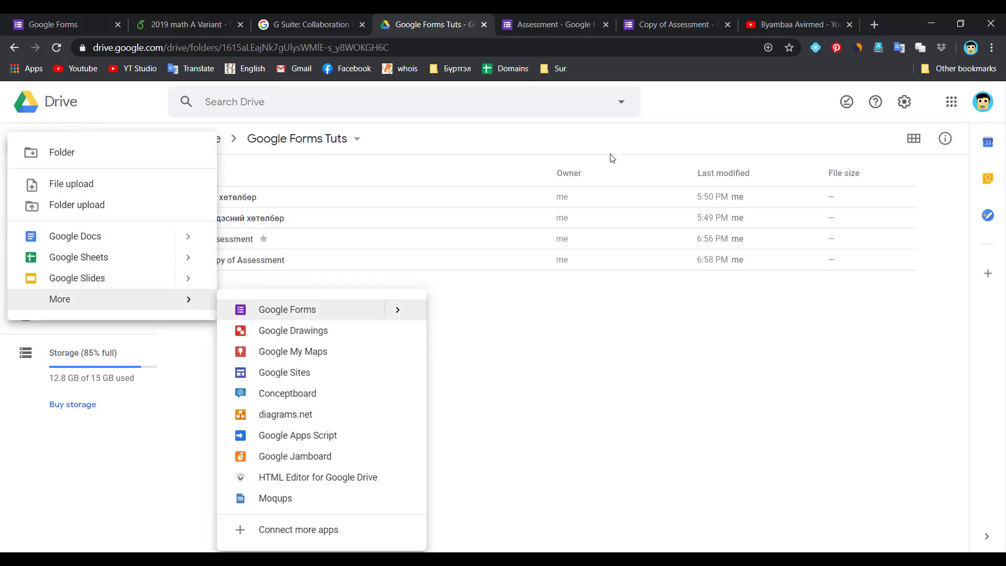
pyautogui.press('Return')
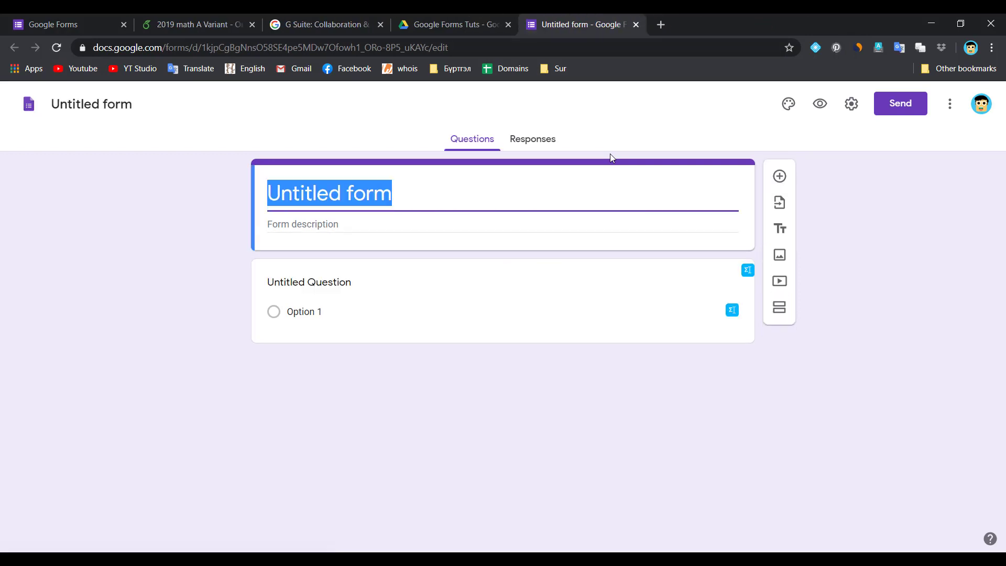
# Title the form "Асуултуудтай танилцах нь"
pyautogui.write('Ex')
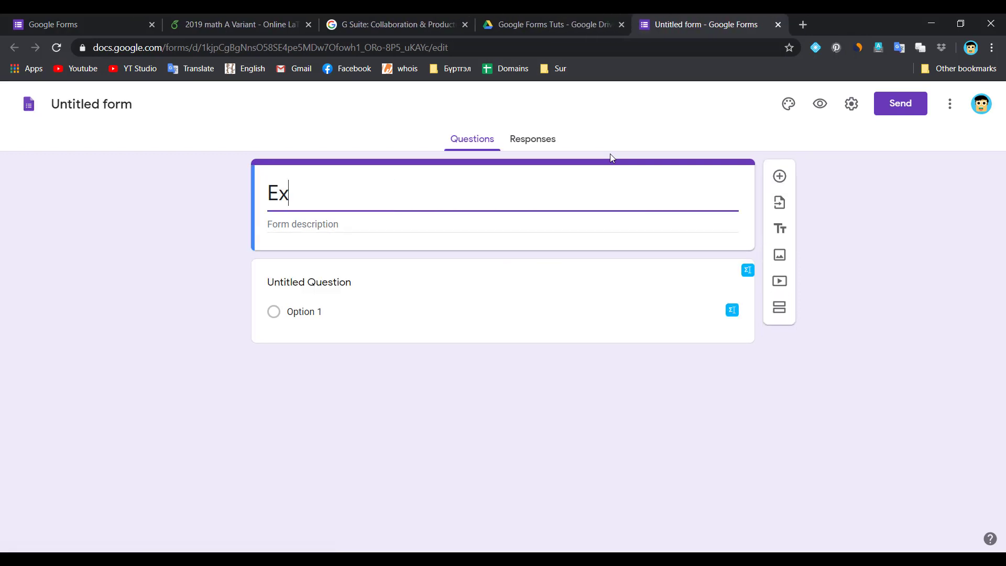
pyautogui.press('BackSpace')
pyautogui.press('BackSpace')
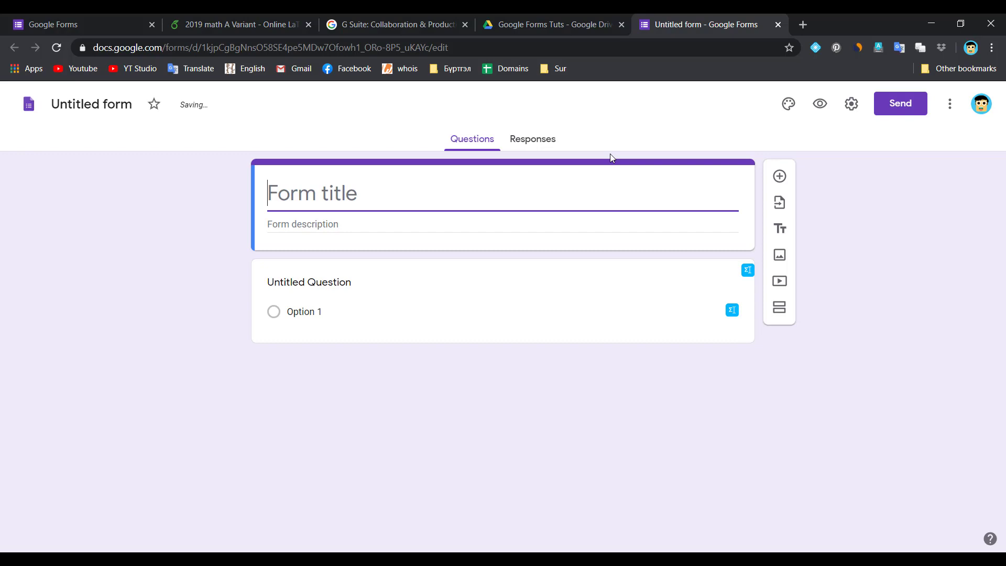
pyautogui.write('Асуул')
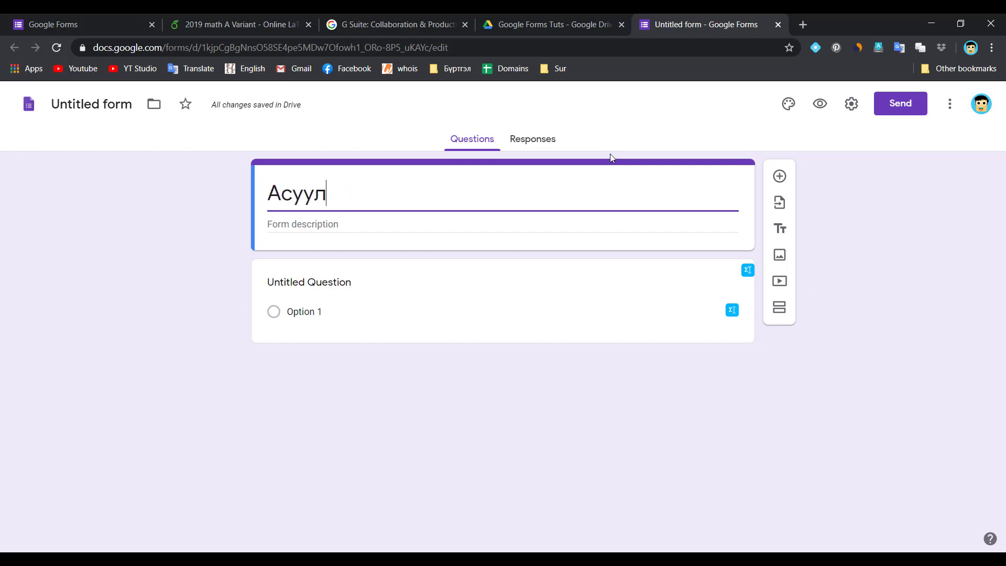
pyautogui.write('туудтай ')
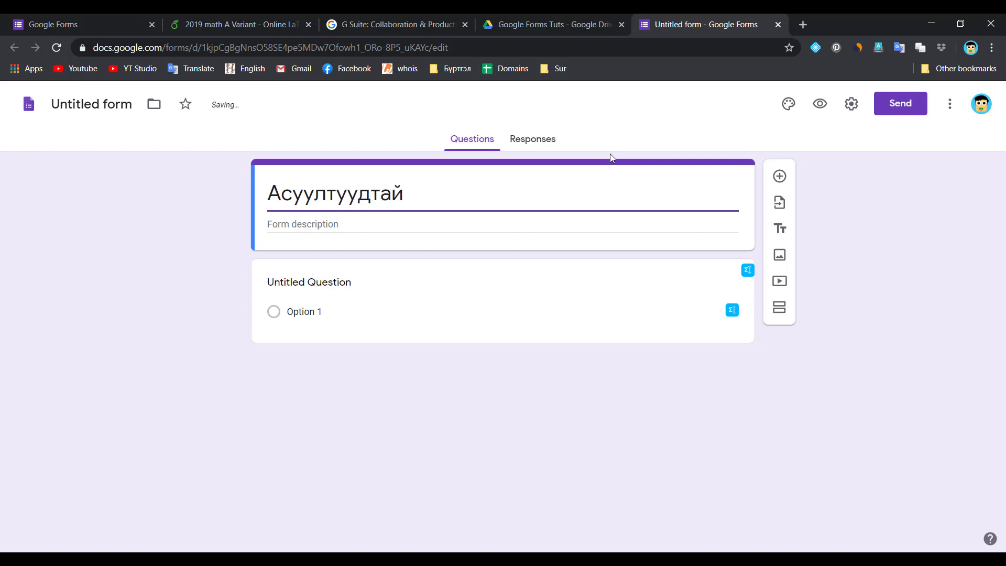
pyautogui.write('танилцах ')
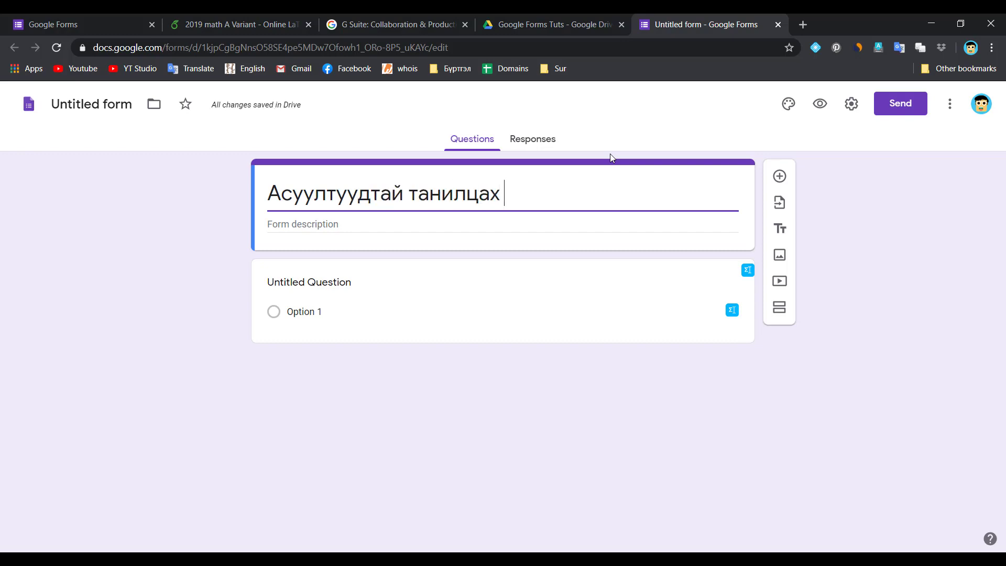
pyautogui.write('нь')
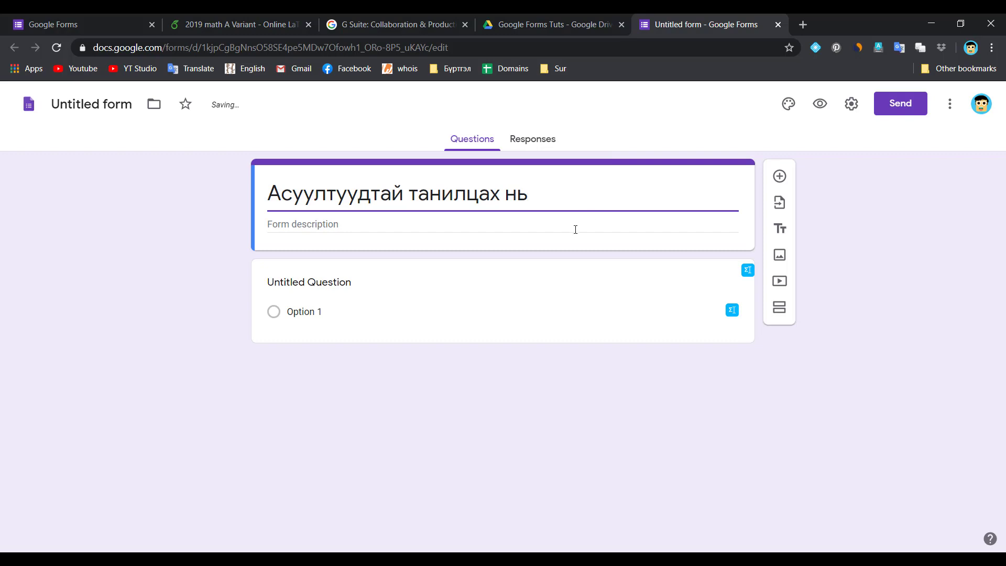
# Enter "Гүүгл формын асуултууд" as the form description
pyautogui.click(575, 230)
pyautogui.write('Гууг')
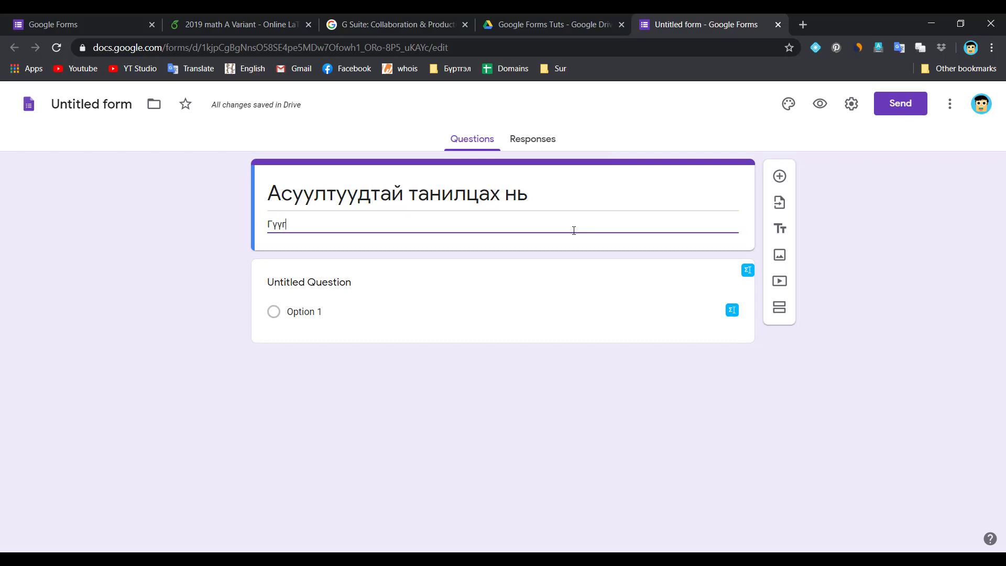
pyautogui.write('л формын ас')
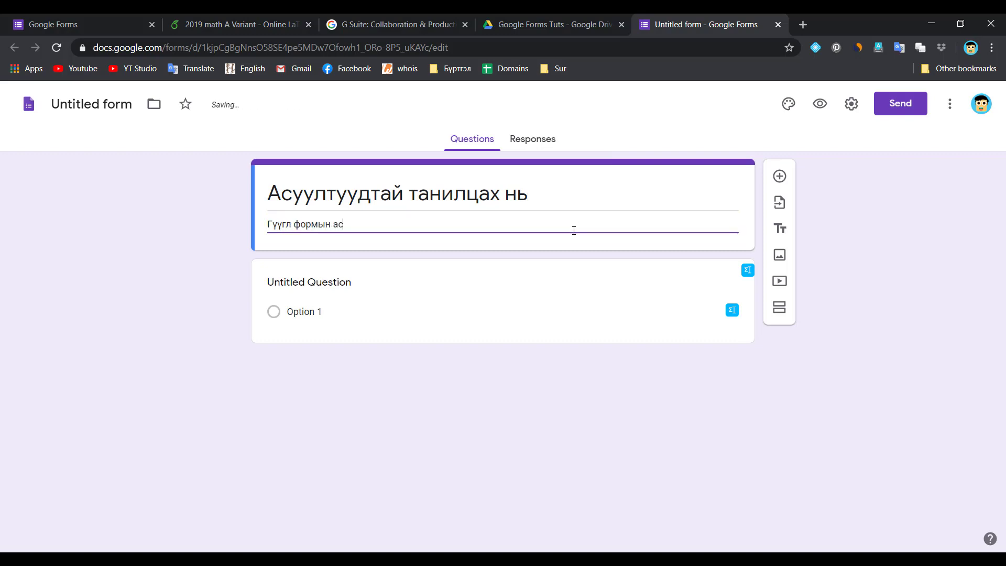
pyautogui.write('уултууд')
pyautogui.click(884, 258)
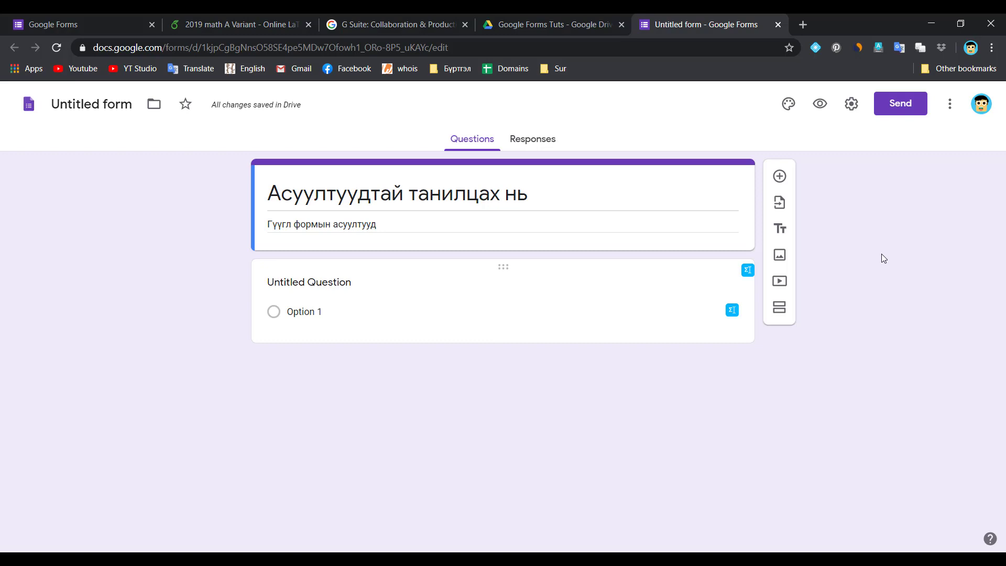
# Title the first question "Нэгдүгээр асуулт"
pyautogui.press('Tab')
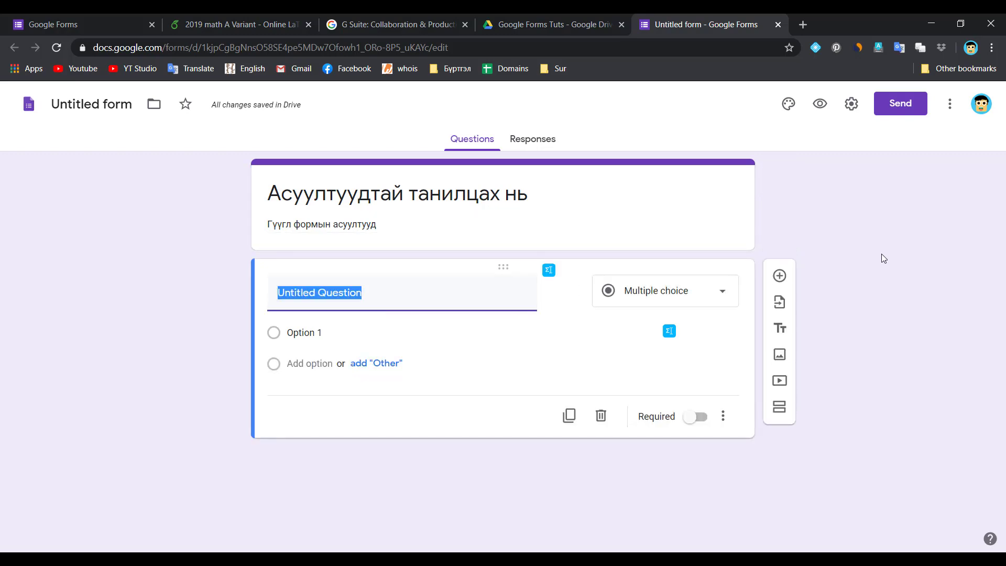
pyautogui.write('Нэг')
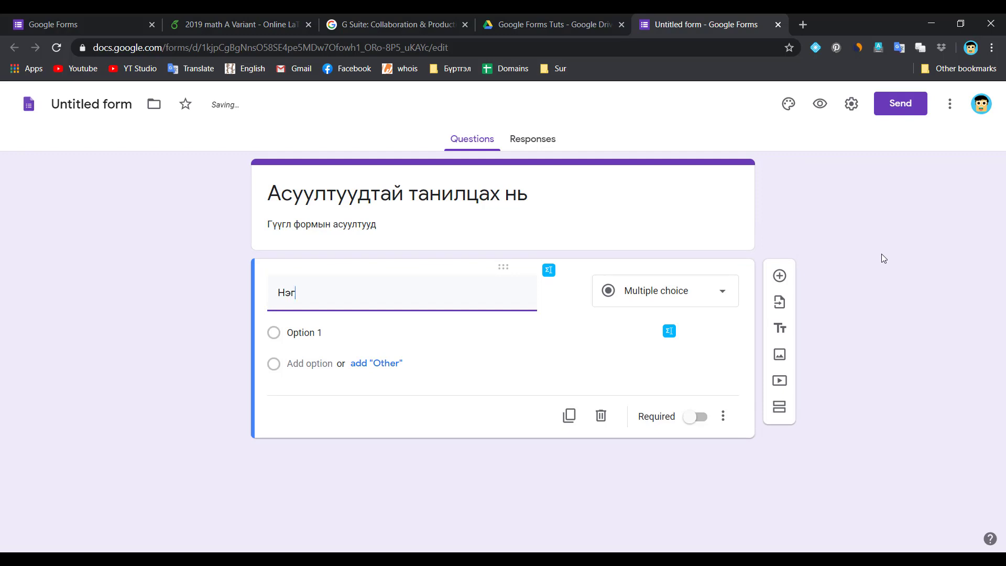
pyautogui.write('дүгээр асуулт')
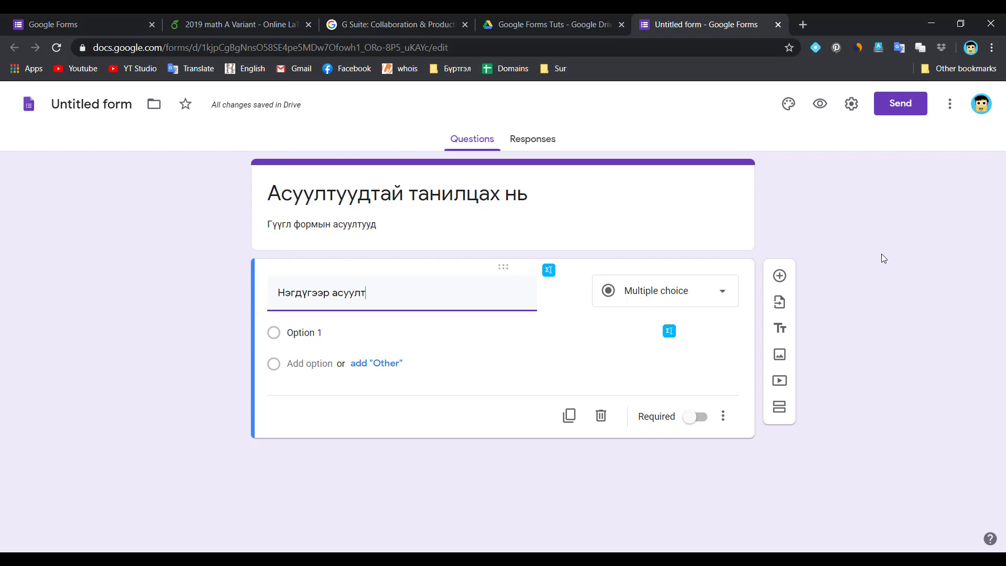
# Replace the first question's title with "Дуртай амьтан"
pyautogui.press('BackSpace')
pyautogui.press('BackSpace')
pyautogui.press('BackSpace')
pyautogui.press('BackSpace')
pyautogui.press('BackSpace')
pyautogui.press('BackSpace')
pyautogui.press('BackSpace')
pyautogui.press('BackSpace')
pyautogui.press('BackSpace')
pyautogui.press('BackSpace')
pyautogui.press('BackSpace')
pyautogui.press('BackSpace')
pyautogui.press('BackSpace')
pyautogui.press('BackSpace')
pyautogui.press('BackSpace')
pyautogui.write('Д')
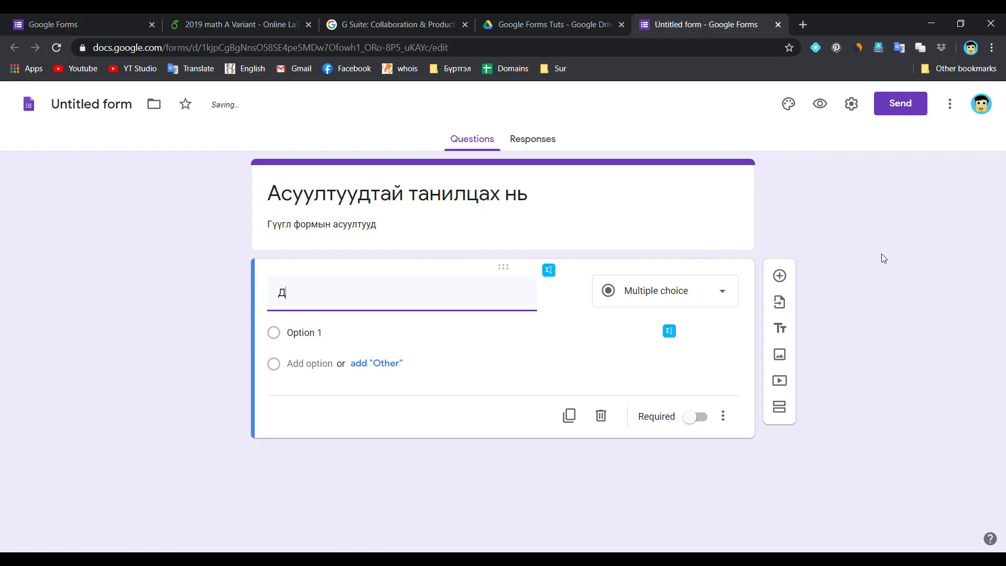
pyautogui.write('уртай амьтан')
pyautogui.press('BackSpace')
pyautogui.press('BackSpace')
pyautogui.press('BackSpace')
pyautogui.press('BackSpace')
pyautogui.write('ьтан')
# Give the question the answer options "Нохой", "Муур" and "Загас", plus an "Other" option
pyautogui.click(324, 338)
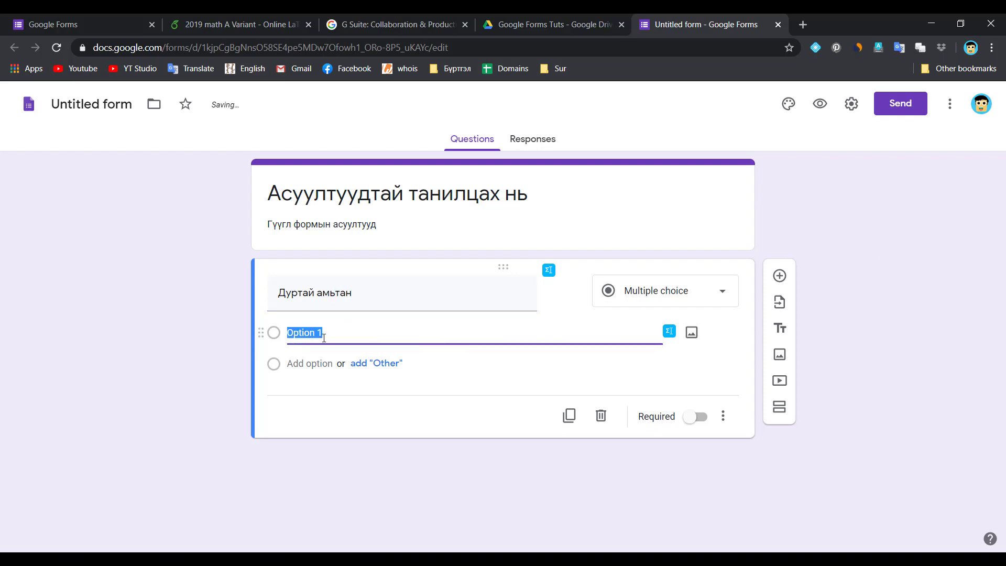
pyautogui.write('Нохой')
pyautogui.press('Return')
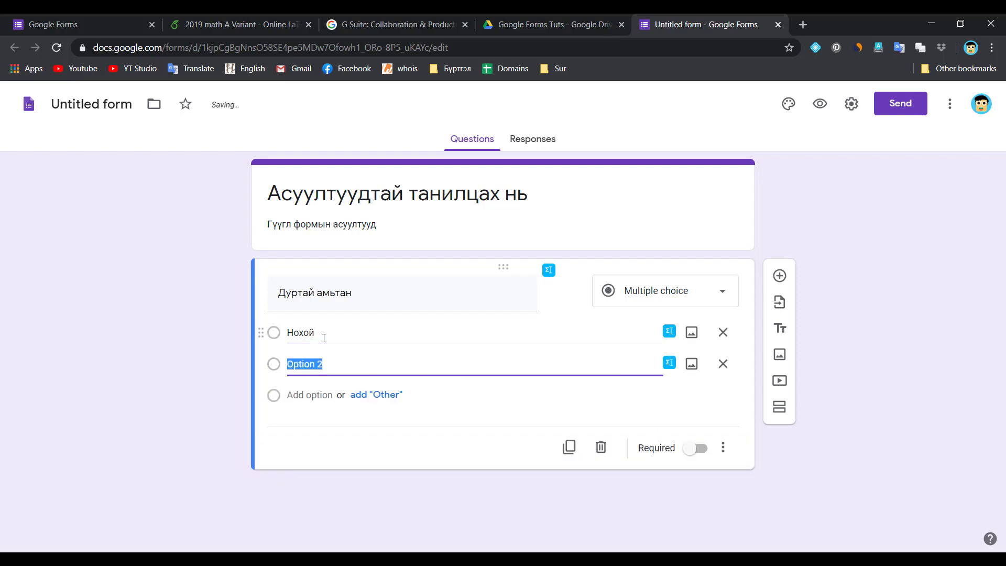
pyautogui.write('Муур')
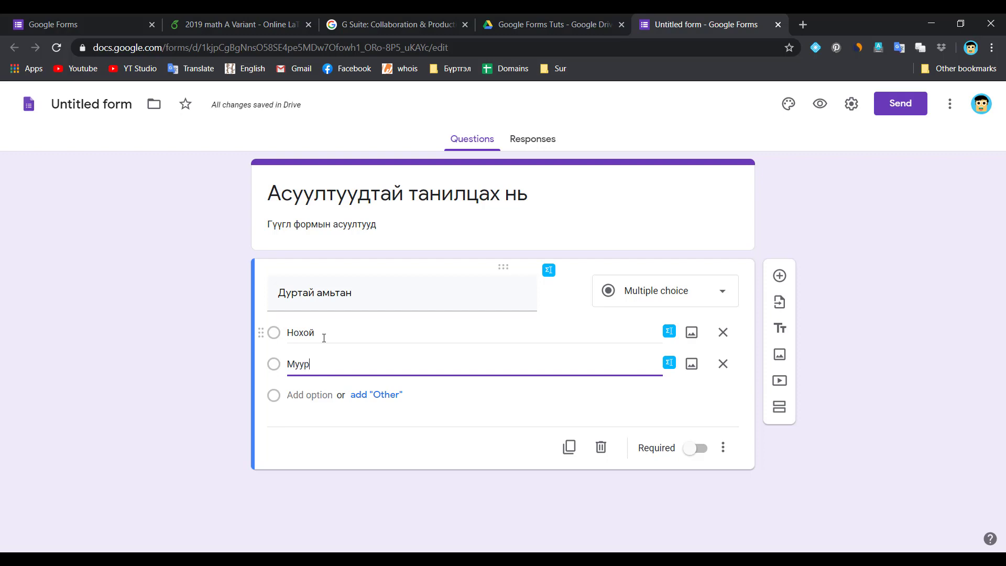
pyautogui.press('Return')
pyautogui.write('Загас')
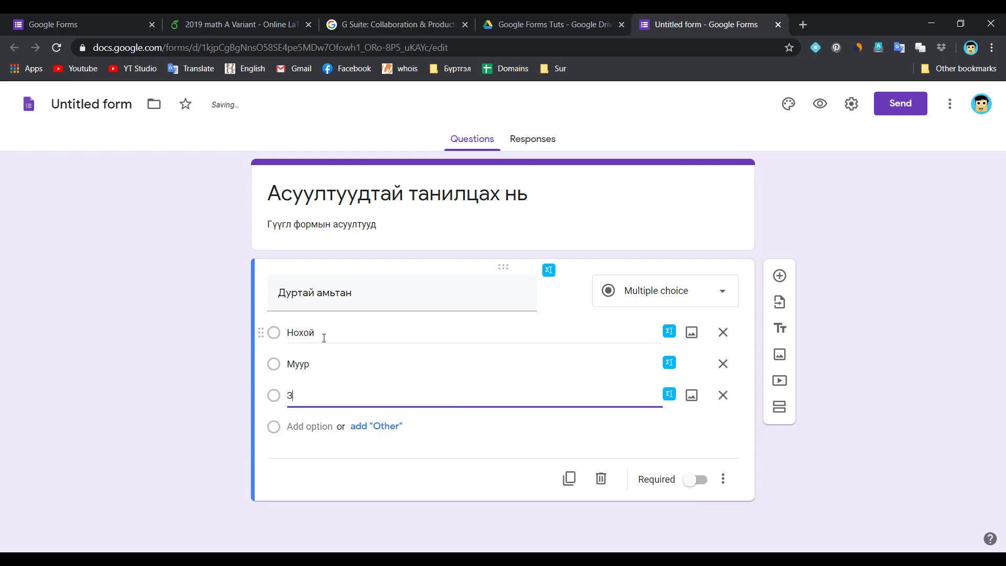
pyautogui.click(383, 429)
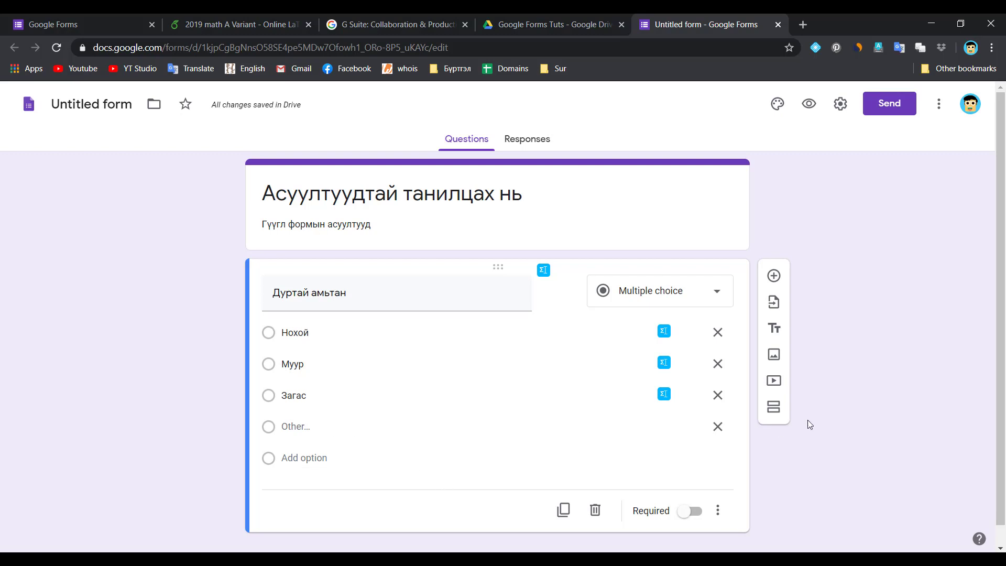
pyautogui.click(775, 276)
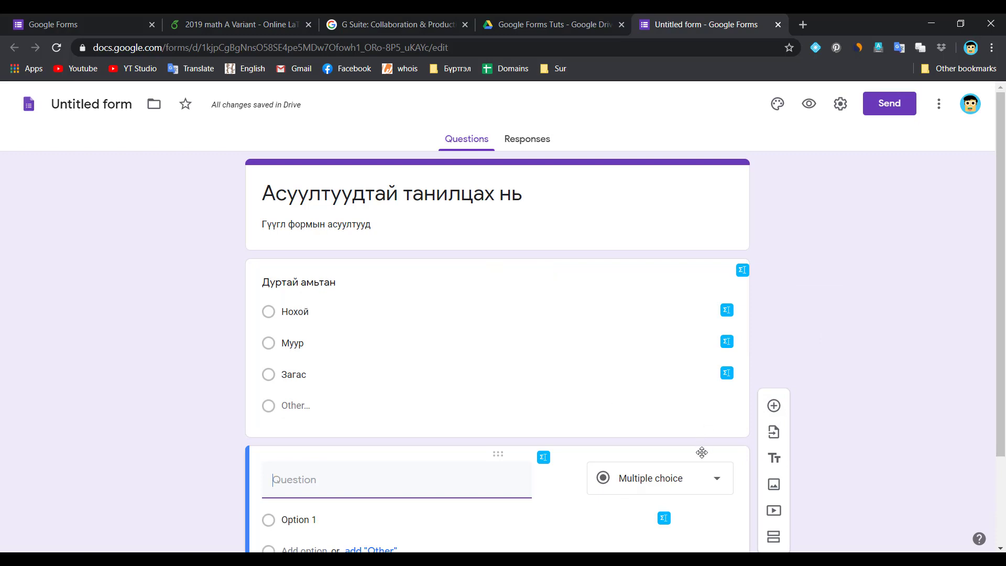
pyautogui.scroll(-2, 702, 452)
pyautogui.click(718, 491)
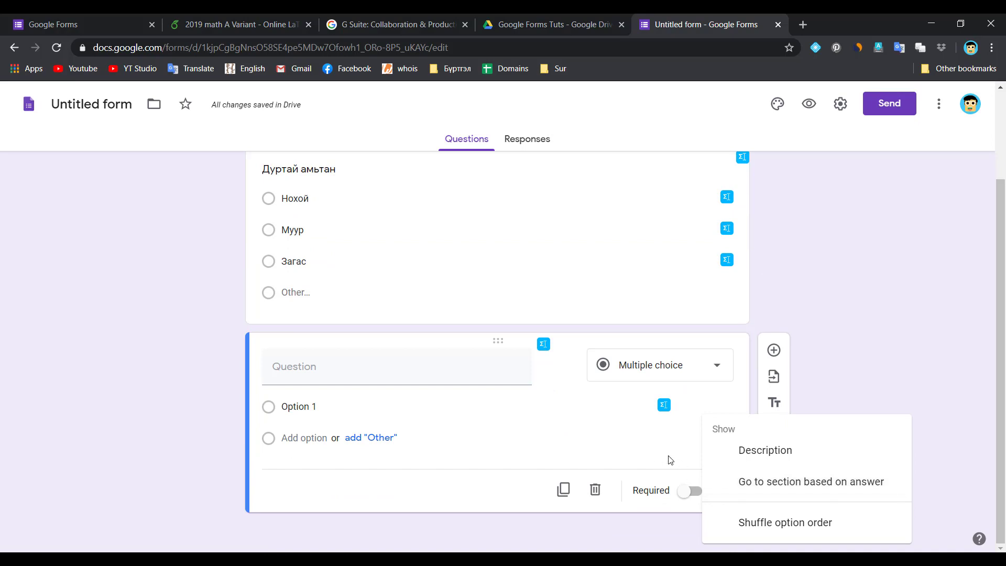
pyautogui.click(551, 505)
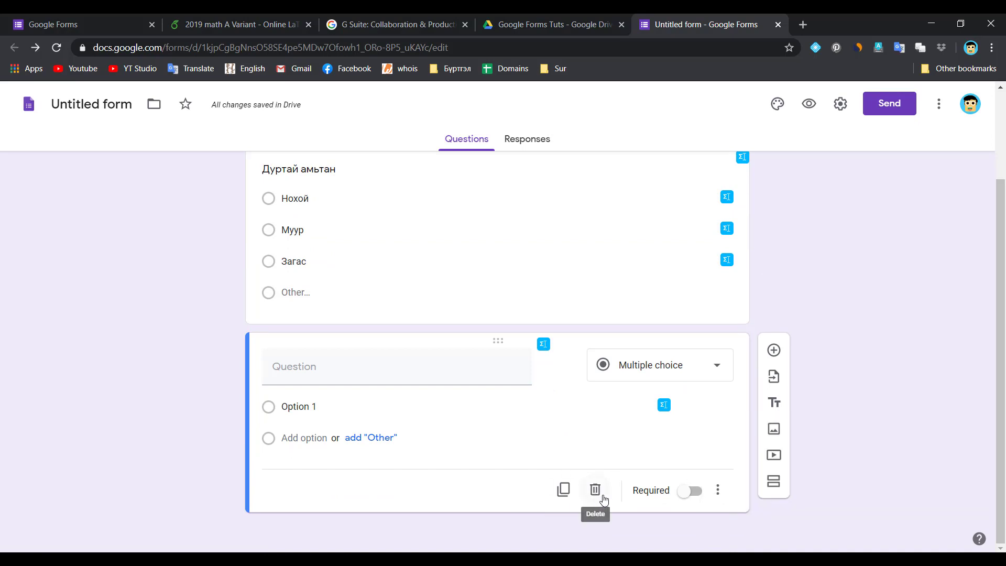
pyautogui.click(597, 489)
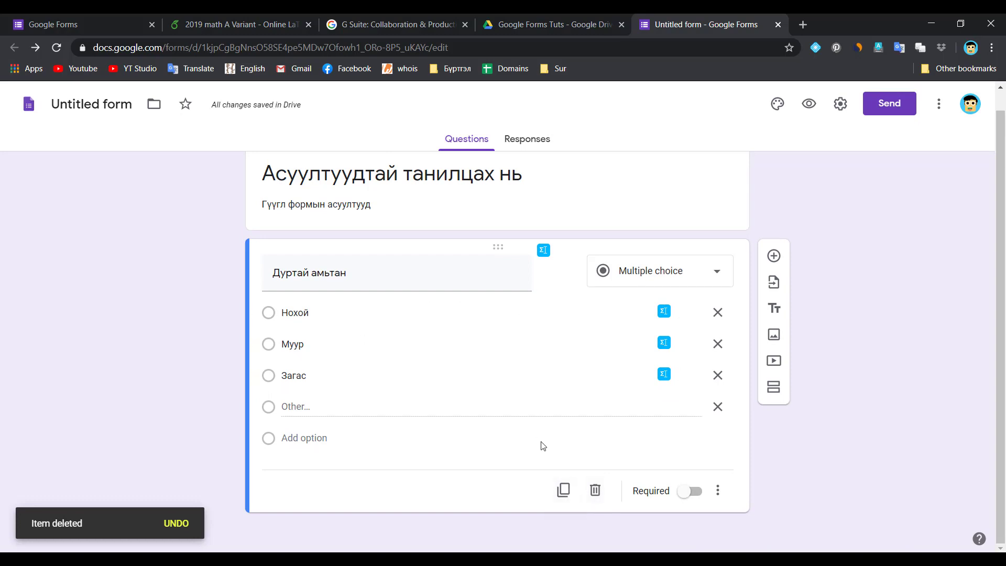
# Duplicate the "Дуртай амьтан" question and retitle the copy "Дуртай хоол"
pyautogui.click(563, 488)
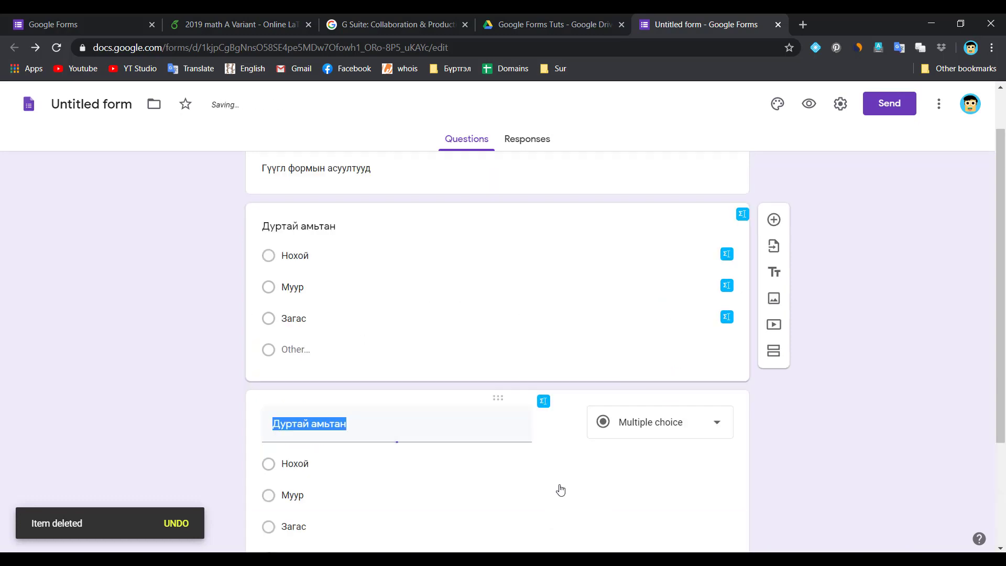
pyautogui.press('End')
pyautogui.press('BackSpace')
pyautogui.press('BackSpace')
pyautogui.press('BackSpace')
pyautogui.press('BackSpace')
pyautogui.press('BackSpace')
pyautogui.press('BackSpace')
pyautogui.press('BackSpace')
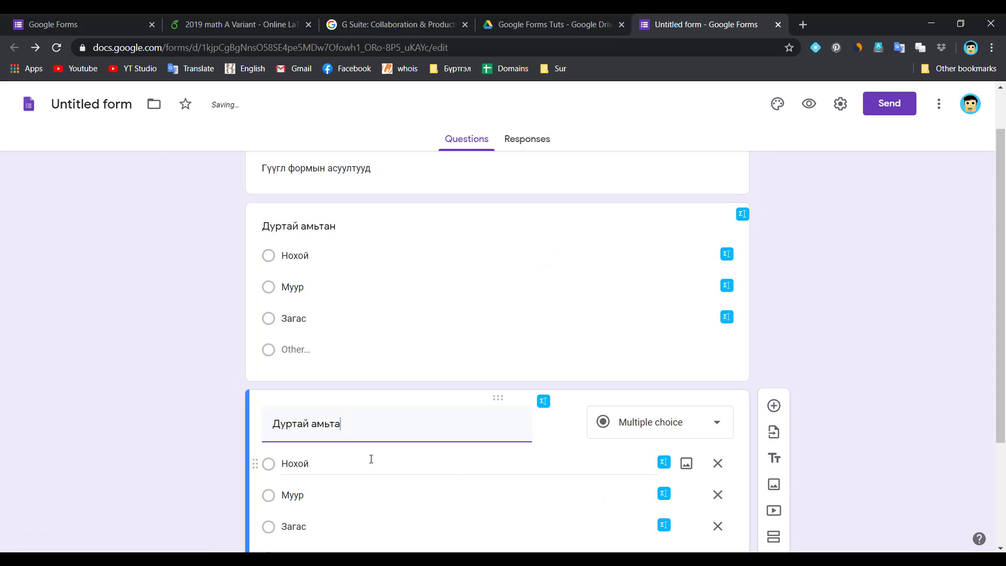
pyautogui.write('ха')
pyautogui.press('BackSpace')
pyautogui.press('BackSpace')
pyautogui.write('хоол')
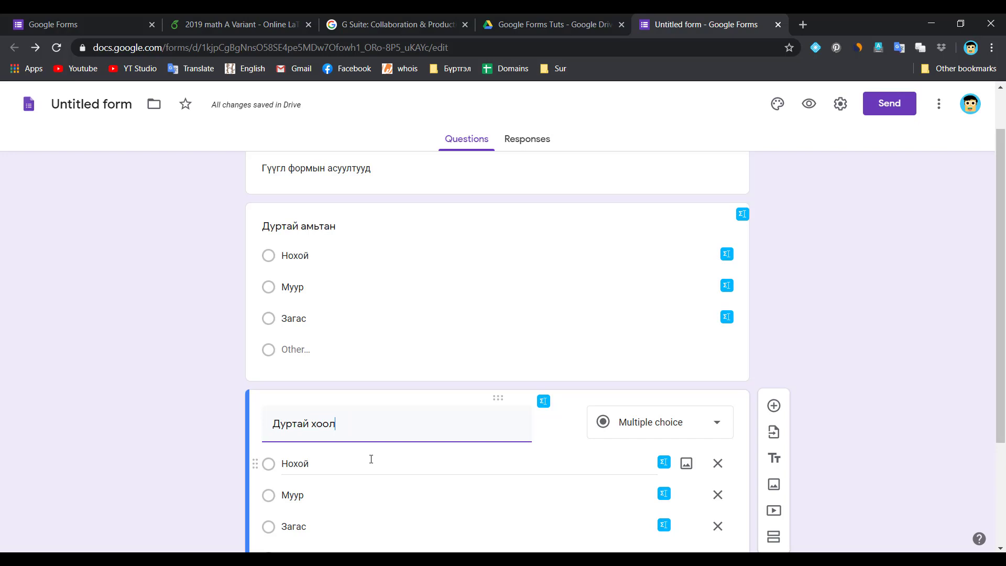
# Change the three answer options of the "Дуртай хоол" question to "Гоё хоол", "Их хоол" and "1 -р хоол"
pyautogui.doubleClick(335, 465)
pyautogui.press('BackSpace')
pyautogui.write('Гоё хоол')
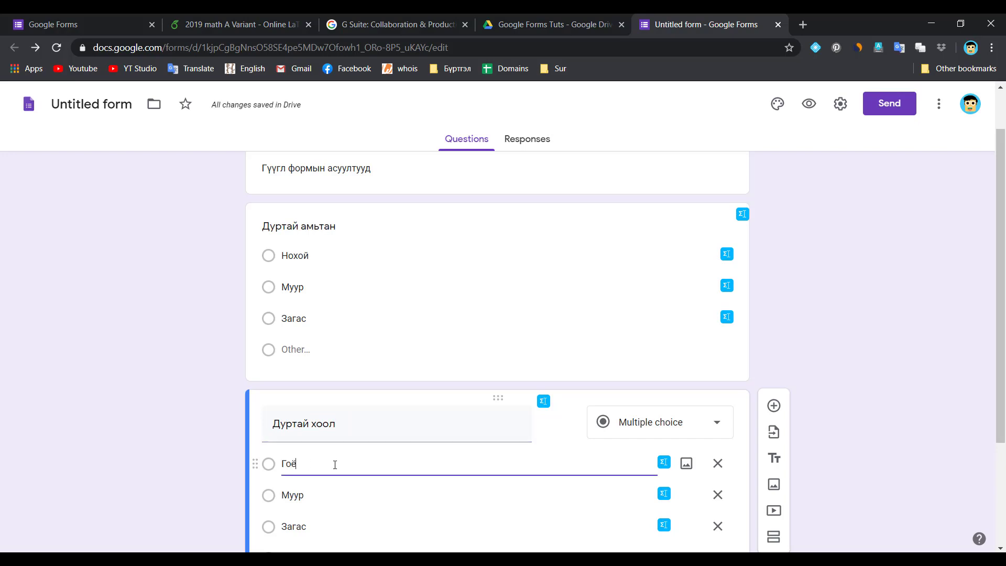
pyautogui.click(310, 495)
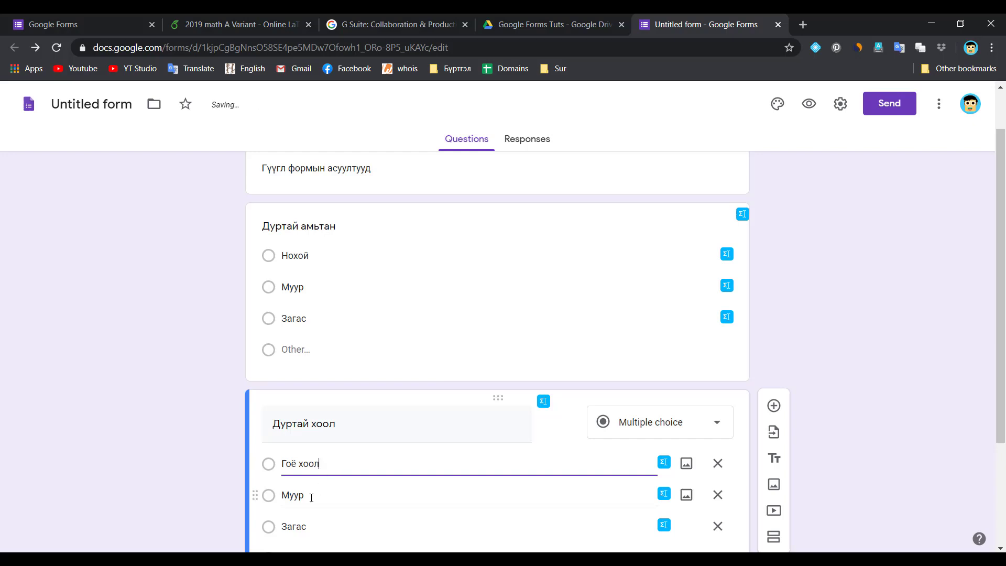
pyautogui.doubleClick(310, 495)
pyautogui.write('Их хоол')
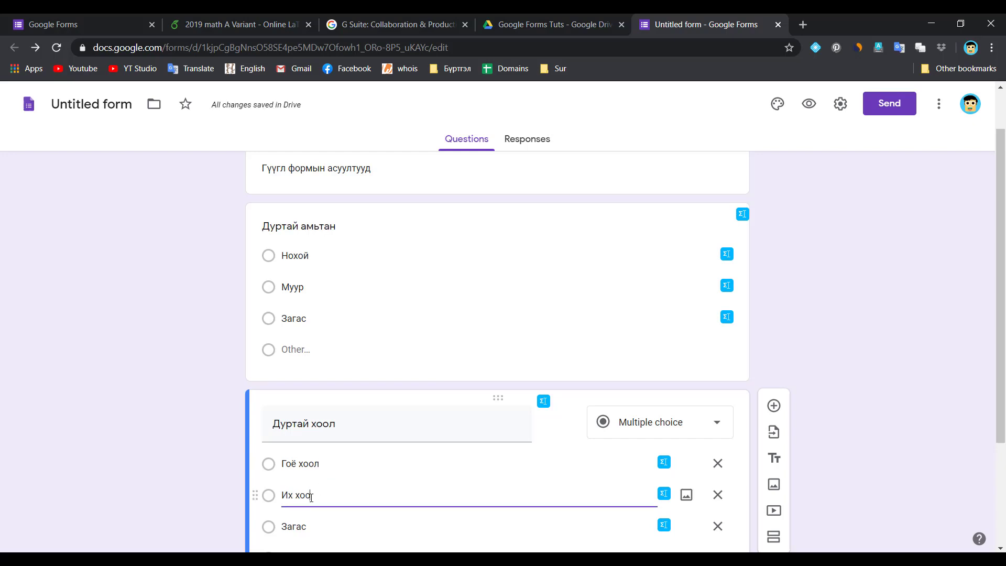
pyautogui.doubleClick(317, 528)
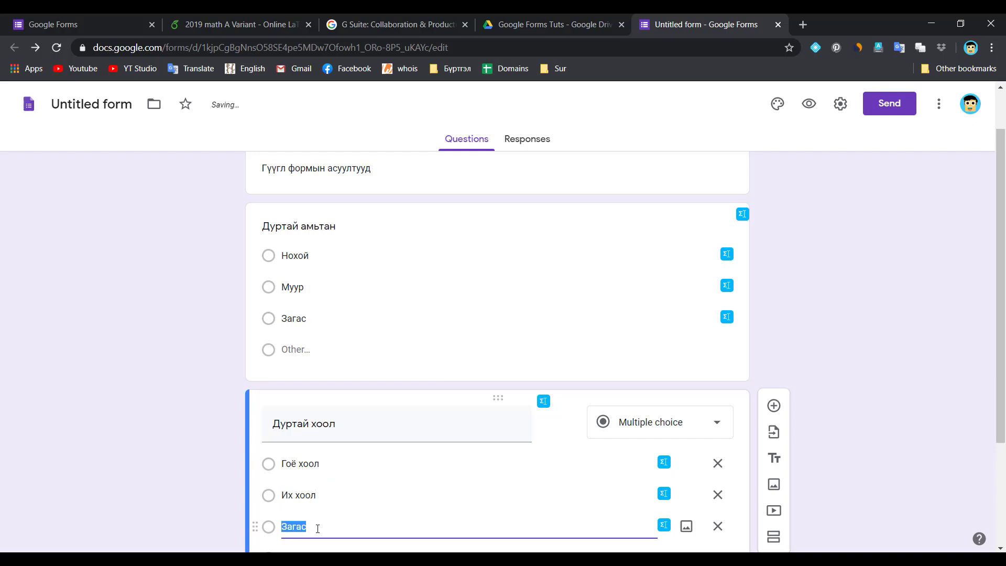
pyautogui.write('1 -р хоол')
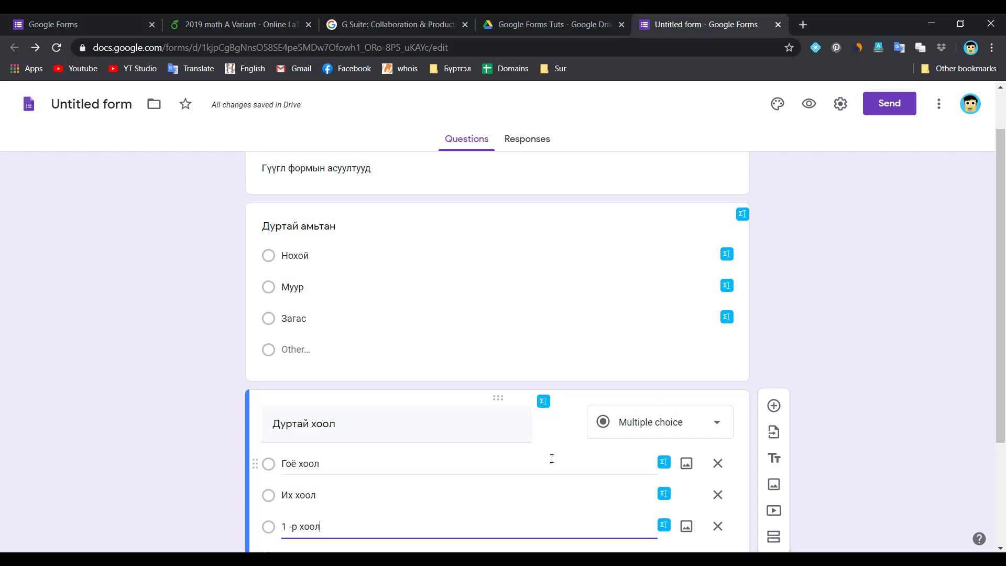
# Change the "Дуртай хоол" question to the Checkboxes type and make it required
pyautogui.click(651, 428)
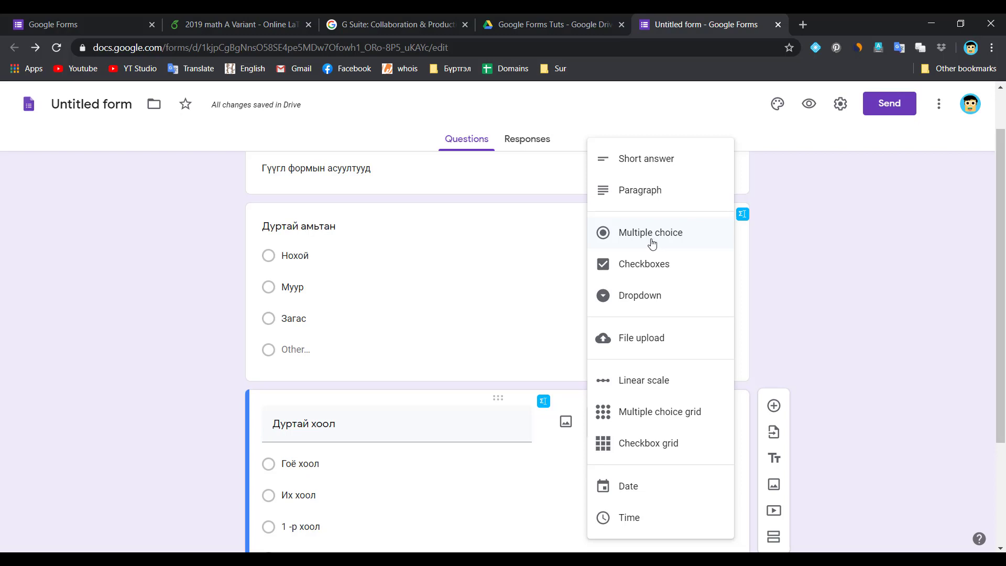
pyautogui.click(655, 266)
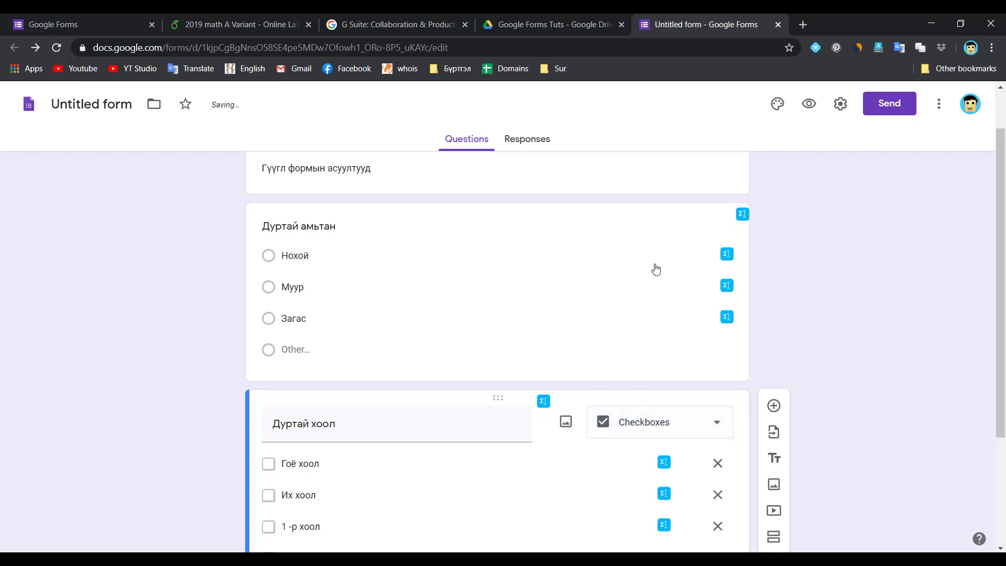
pyautogui.scroll(-3, 555, 407)
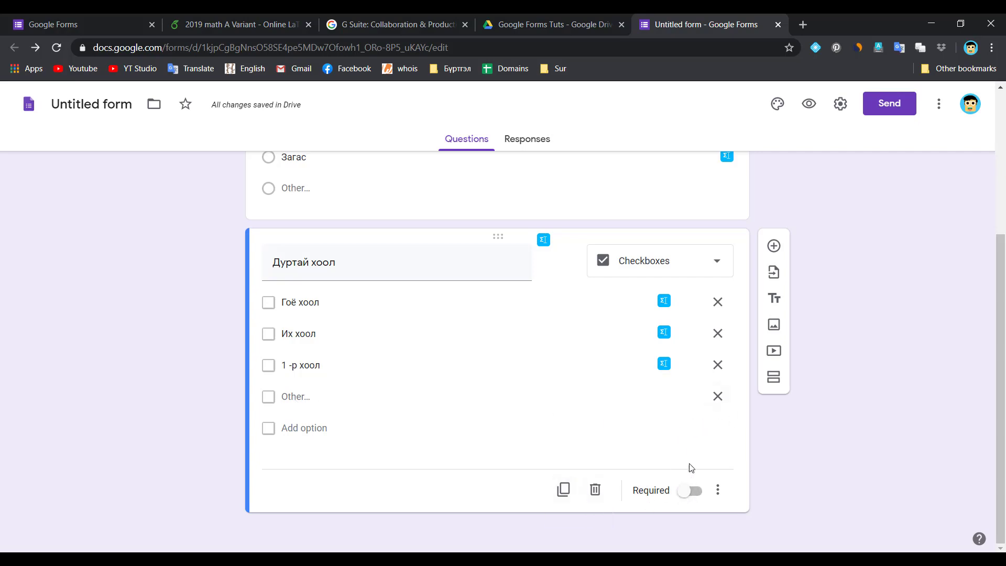
pyautogui.click(687, 494)
pyautogui.click(683, 267)
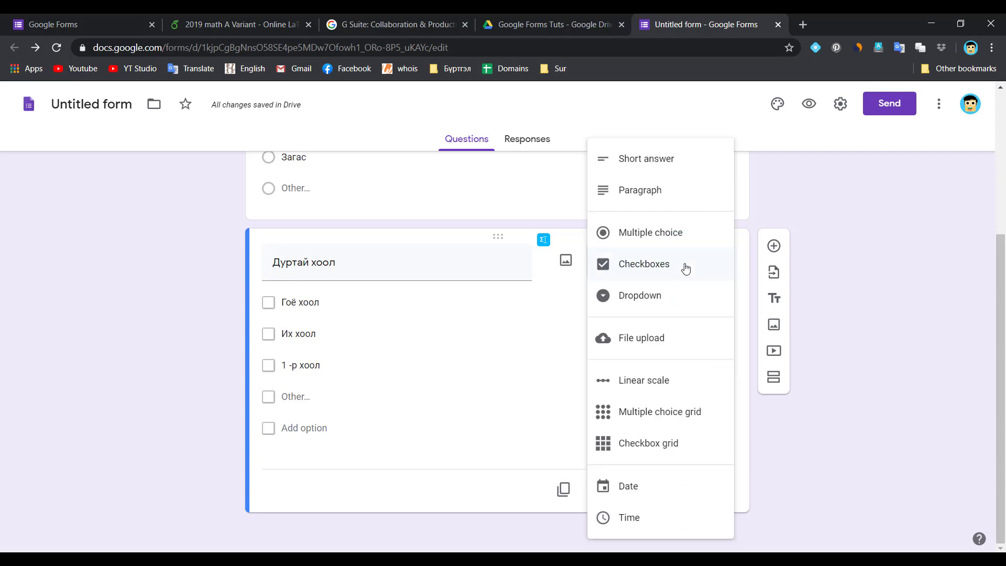
pyautogui.click(835, 437)
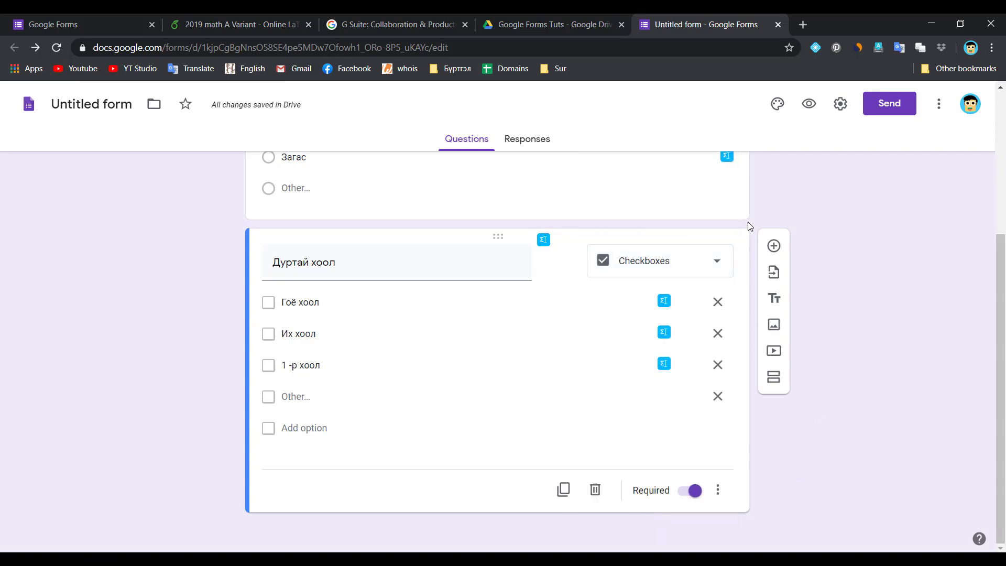
# Add a new Dropdown question below "Дуртай хоол" and start editing its title
pyautogui.click(774, 246)
pyautogui.scroll(-2, 849, 435)
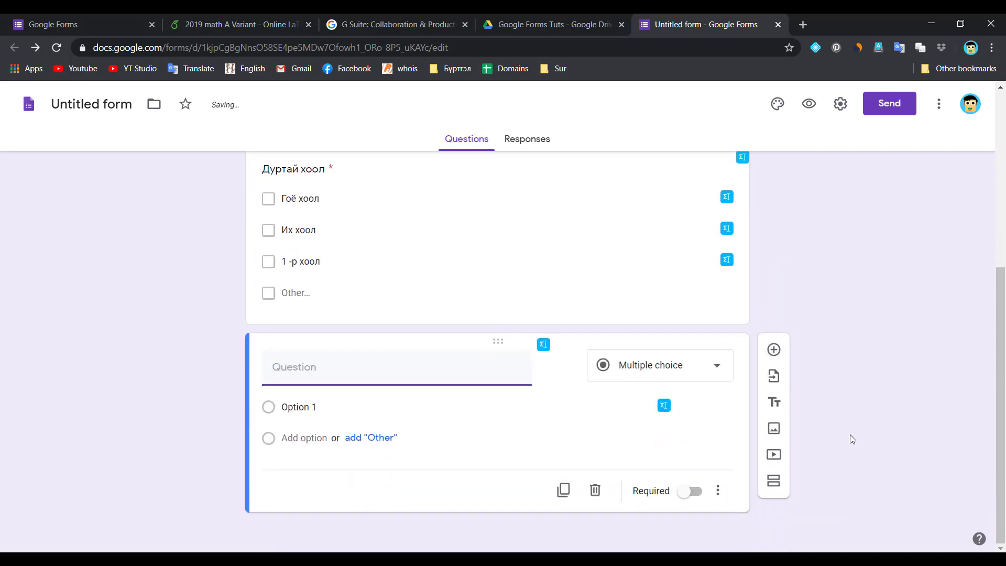
pyautogui.click(685, 377)
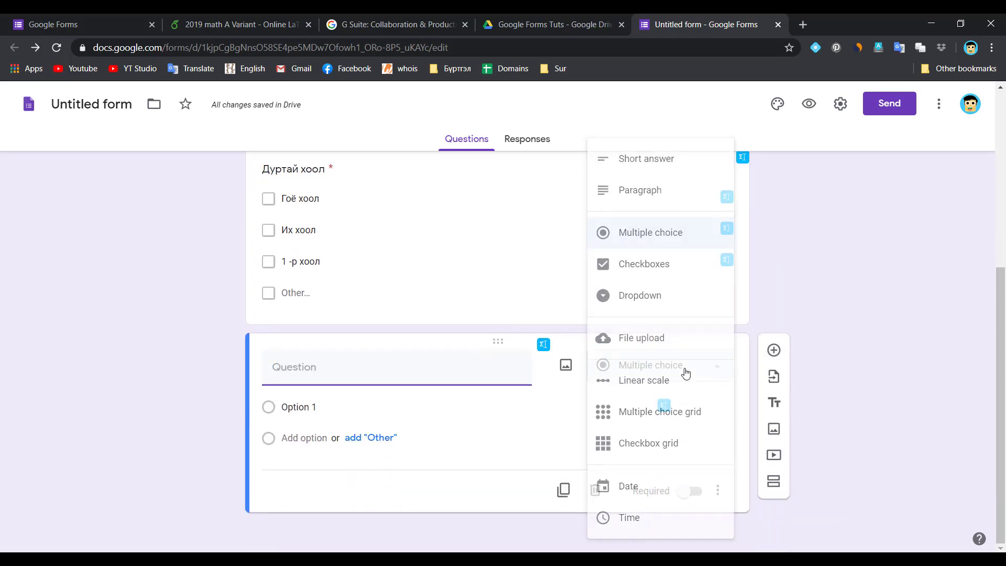
pyautogui.click(635, 292)
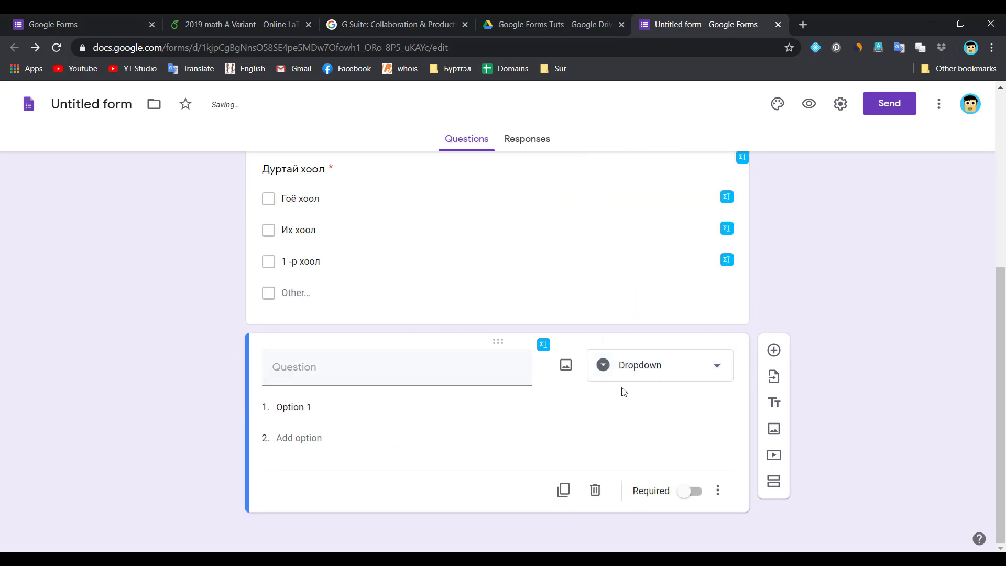
pyautogui.click(423, 374)
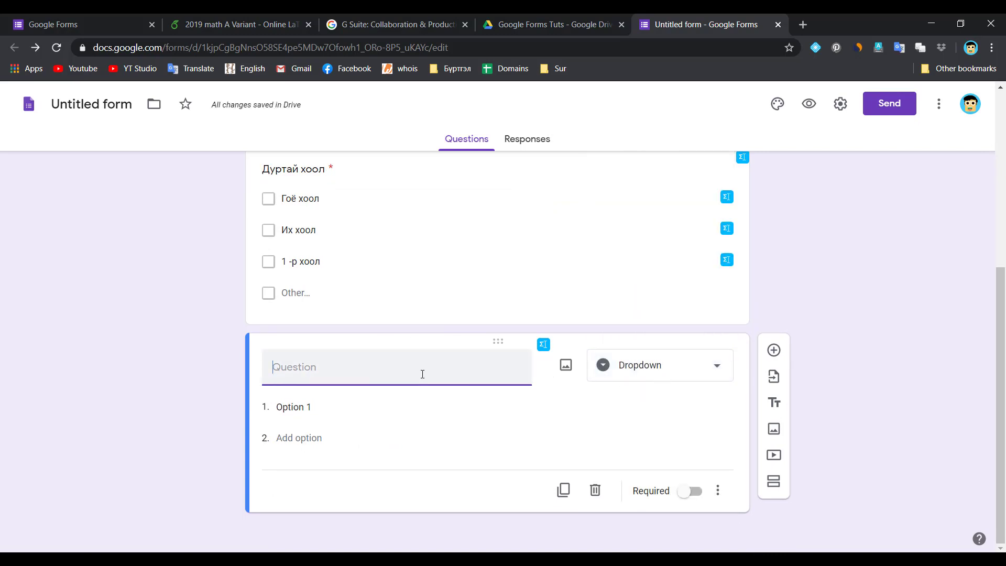
pyautogui.write('Унасан асуул')
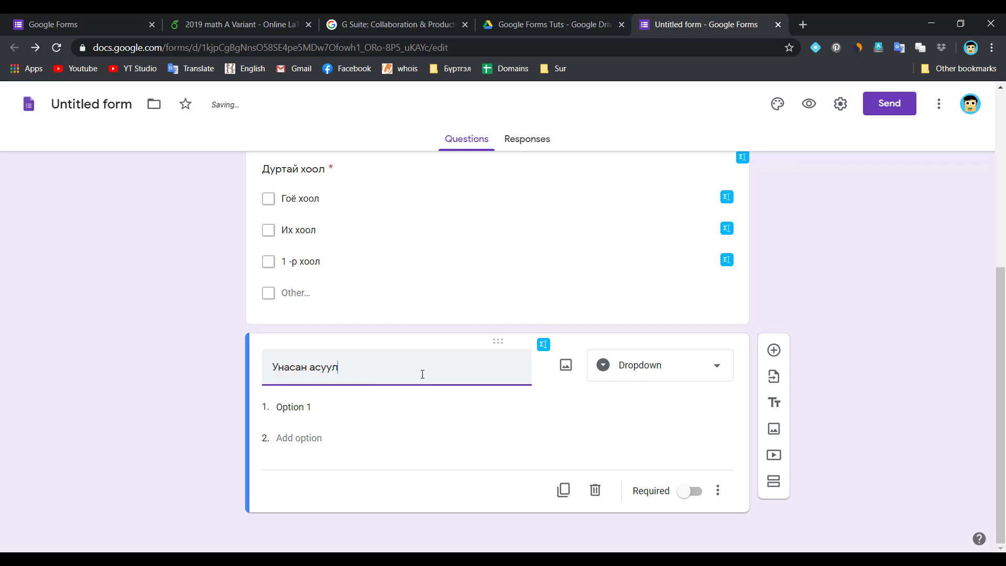
pyautogui.press('BackSpace')
pyautogui.press('BackSpace')
pyautogui.press('BackSpace')
pyautogui.press('BackSpace')
pyautogui.press('BackSpace')
pyautogui.press('BackSpace')
pyautogui.press('BackSpace')
pyautogui.press('BackSpace')
pyautogui.press('BackSpace')
pyautogui.press('BackSpace')
pyautogui.press('BackSpace')
pyautogui.press('BackSpace')
# Title the new dropdown question "Сонголтоо хийнэ үү"
pyautogui.write('Co')
pyautogui.write('нголтоо ')
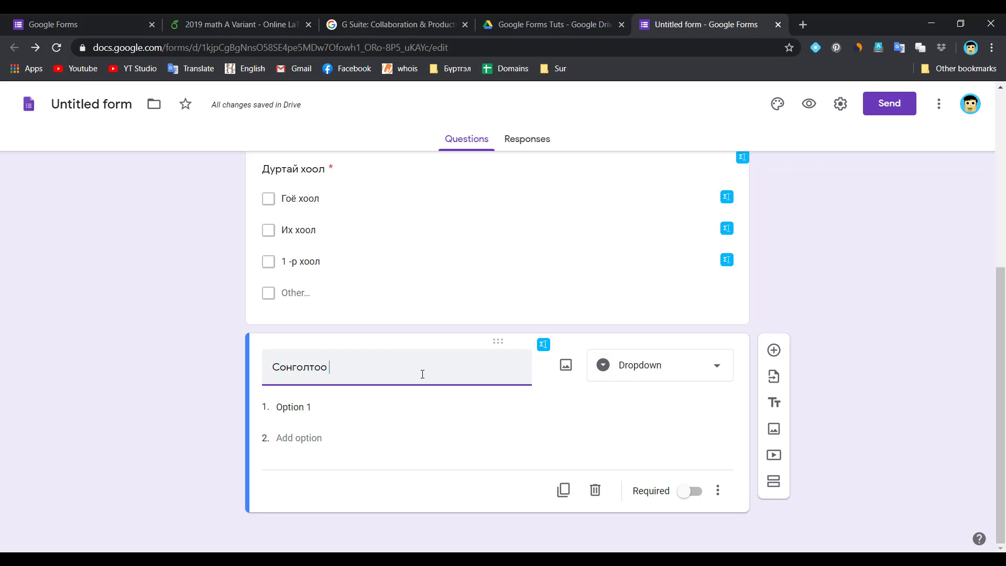
pyautogui.write('хийнэ үү')
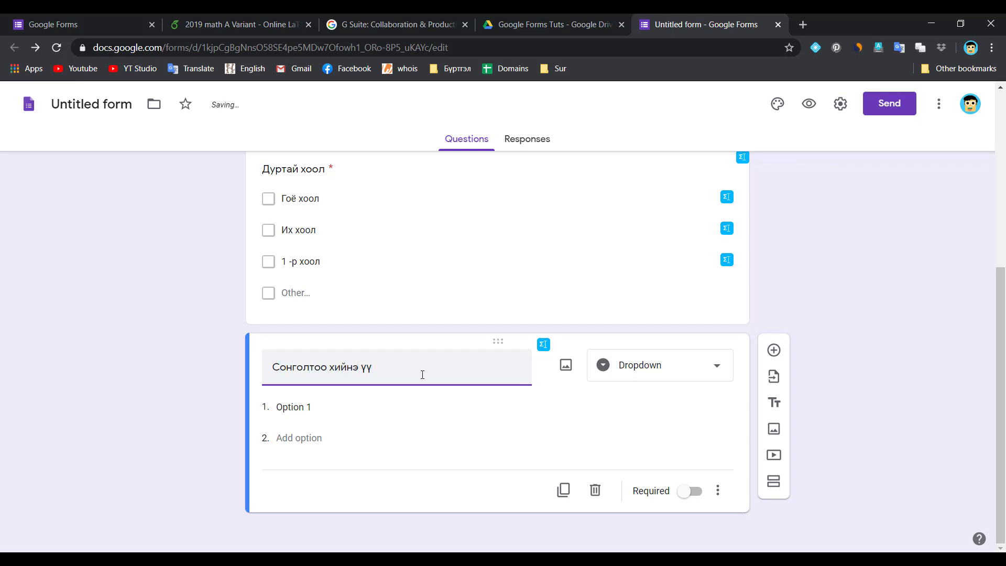
# Give the dropdown question the options "Нэгдүгээр сонголт" and "Хоёрдугаар сонголт"
pyautogui.click(334, 411)
pyautogui.write('Нэгүг')
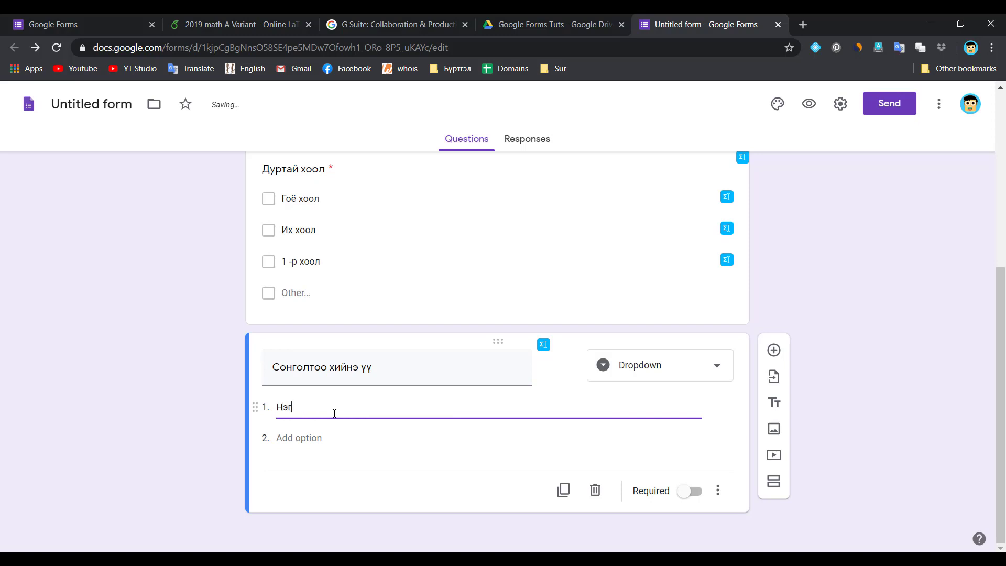
pyautogui.press('BackSpace')
pyautogui.click(330, 446)
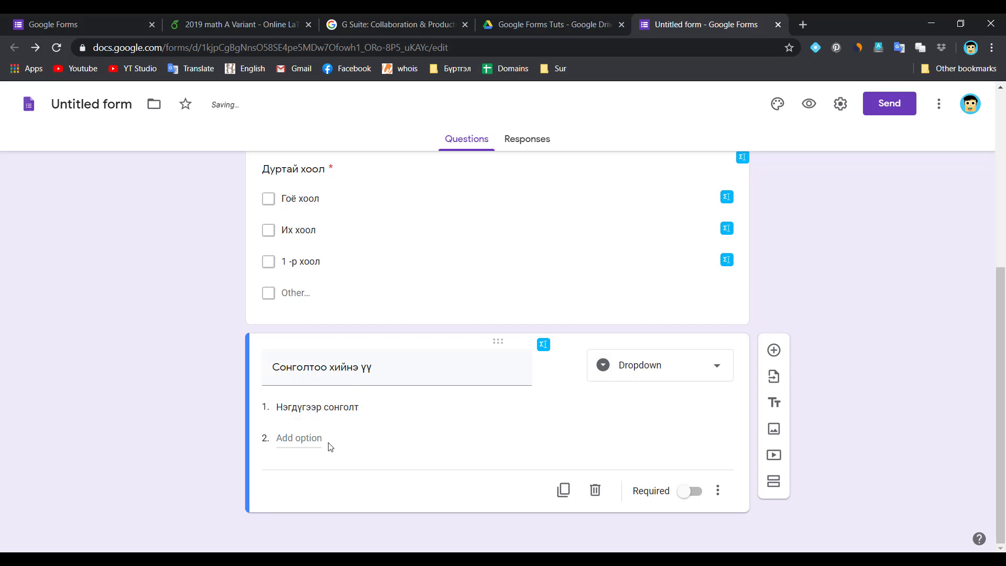
pyautogui.click(359, 407)
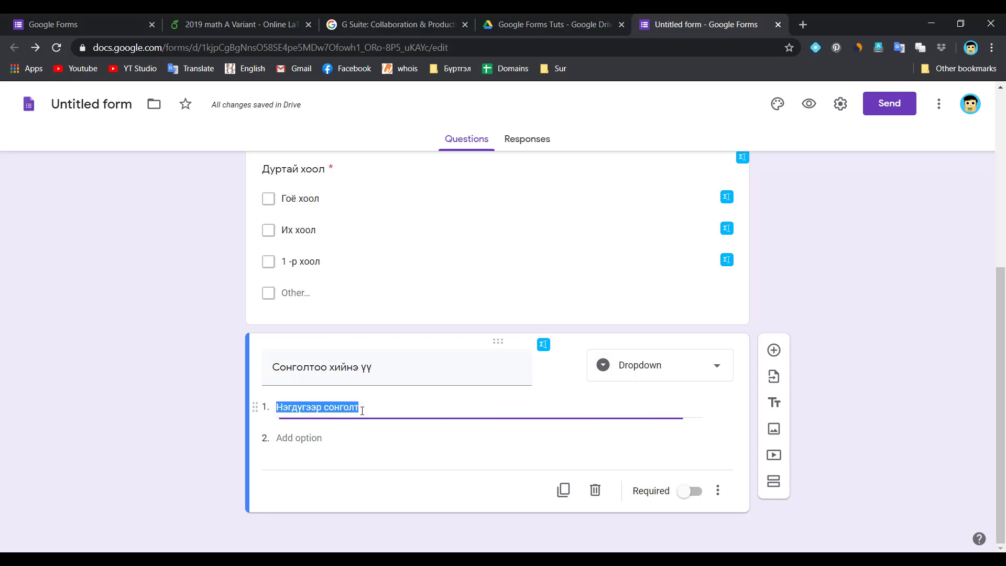
pyautogui.press('Return')
pyautogui.write('Хоёрдугаар сонголт')
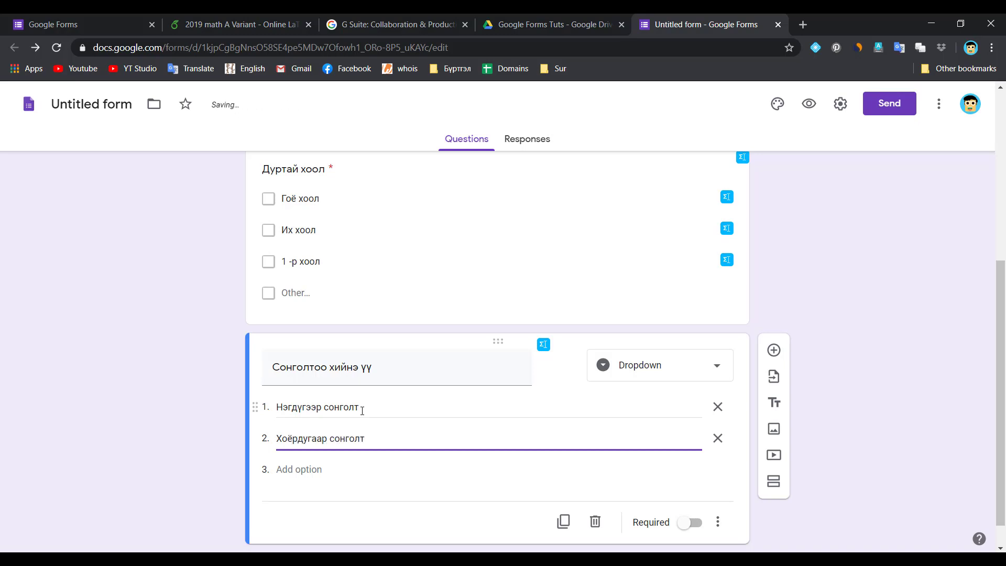
# Append three more options to the dropdown question, keeping the default names "Option 3", "Option 4" and "Option 5"
pyautogui.press('Return')
pyautogui.press('Return')
pyautogui.press('Return')
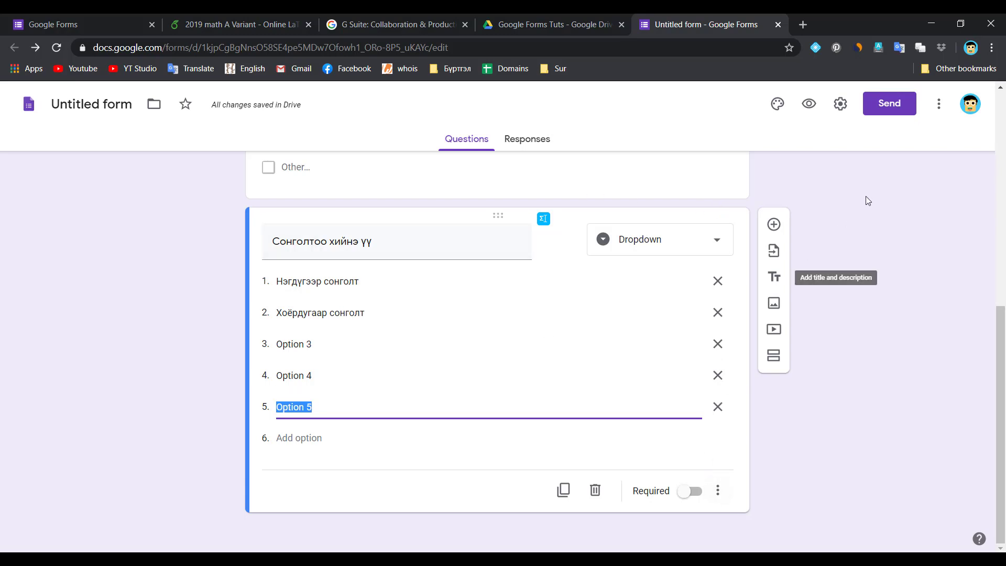
# Open the form preview and answer the "Дуртай амьтан" question, trying "Нохой" and settling on "Муур"
pyautogui.click(809, 105)
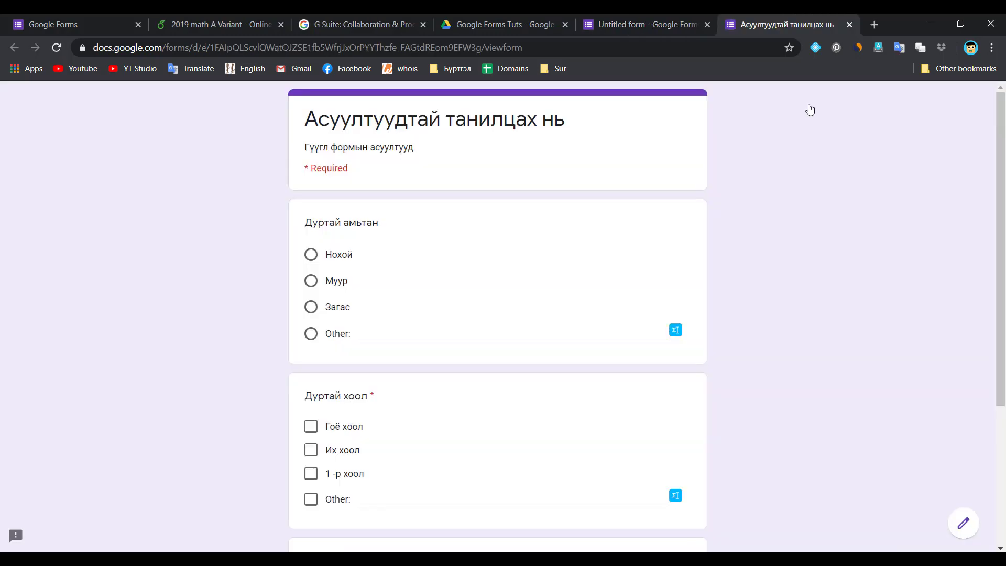
pyautogui.scroll(-1, 810, 109)
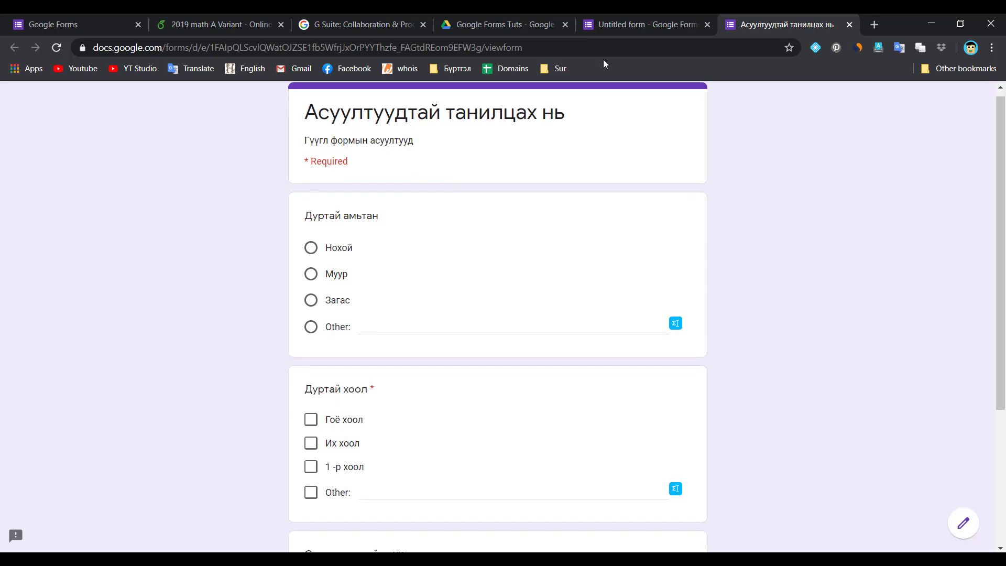
pyautogui.click(311, 249)
pyautogui.click(312, 276)
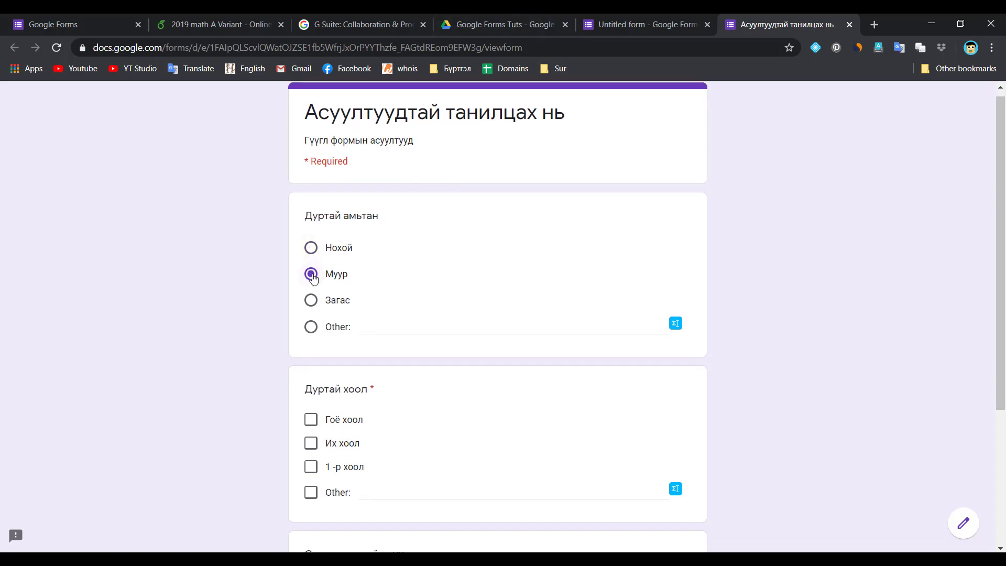
# Select "Гоё хоол", "Их хоол" and "1 -р хоол" together as answers to the "Дуртай хоол" question
pyautogui.click(310, 420)
pyautogui.click(311, 444)
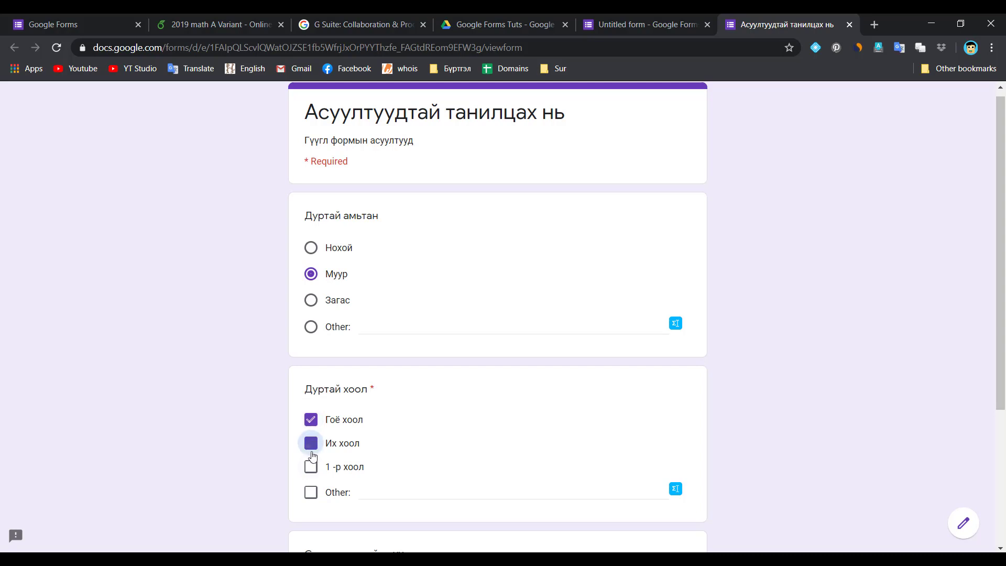
pyautogui.click(311, 467)
# Answer the "Сонголтоо хийнэ үү" dropdown in the preview, trying "Хоёрдугаар сонголт" and settling on "Option 4"
pyautogui.scroll(-4, 311, 469)
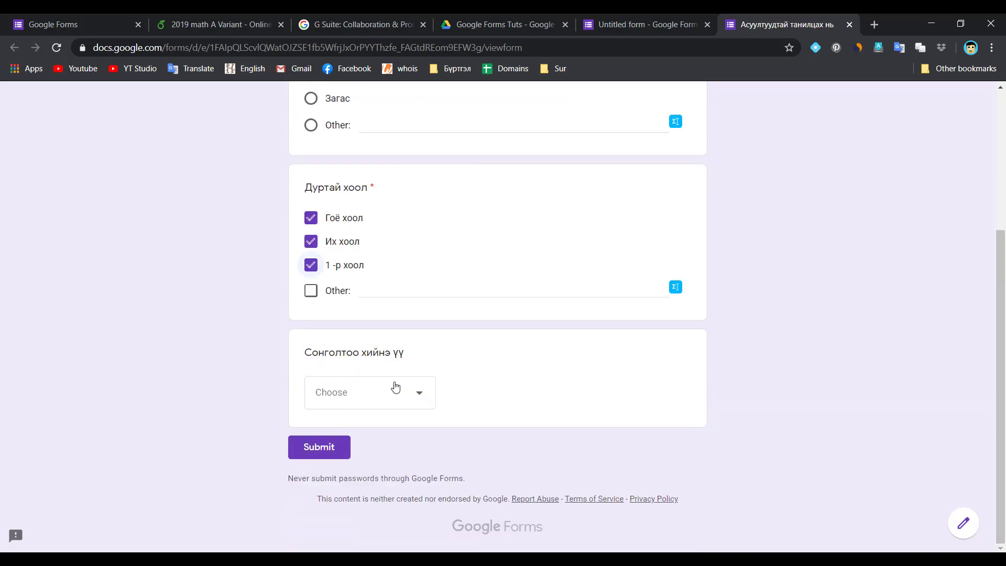
pyautogui.click(420, 396)
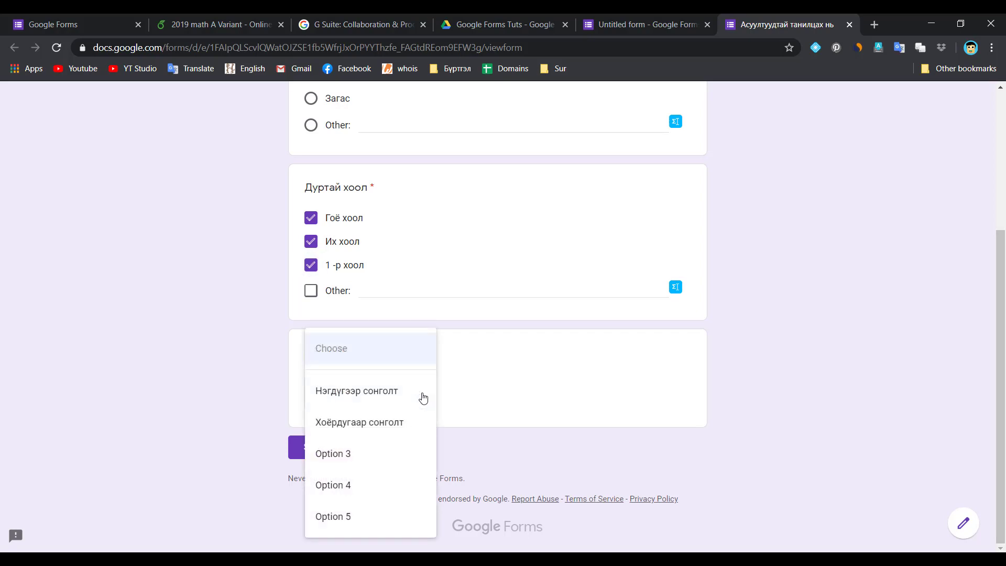
pyautogui.click(358, 428)
pyautogui.click(377, 400)
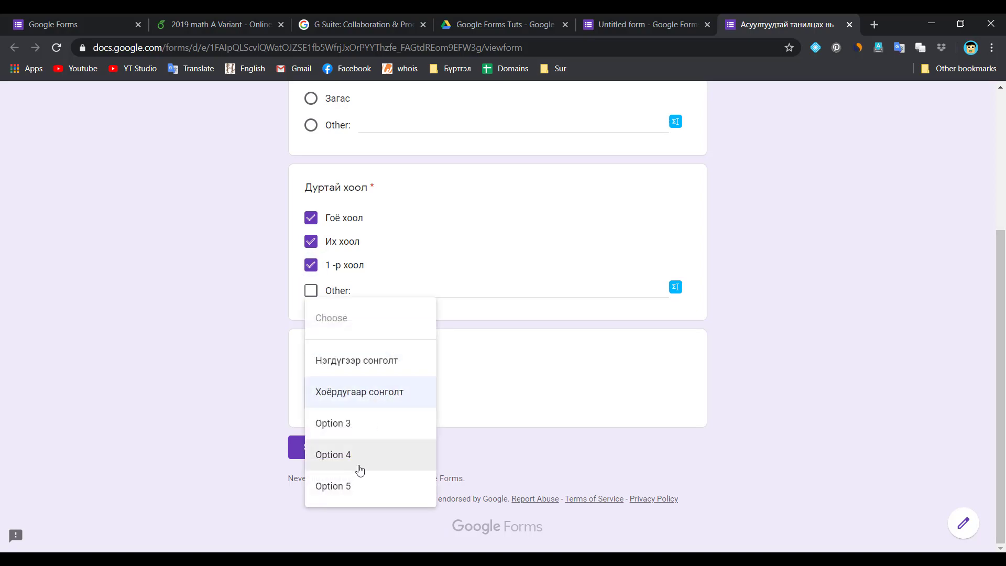
pyautogui.click(360, 470)
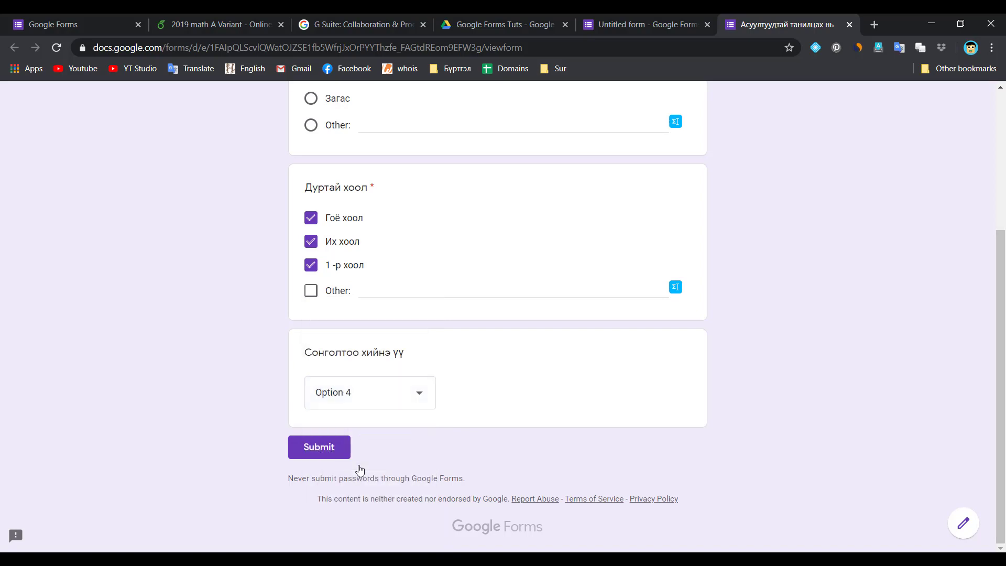
# Return to the form editor and look over the question types available for the "Сонголтоо хийнэ үү" question
pyautogui.click(643, 25)
pyautogui.click(713, 244)
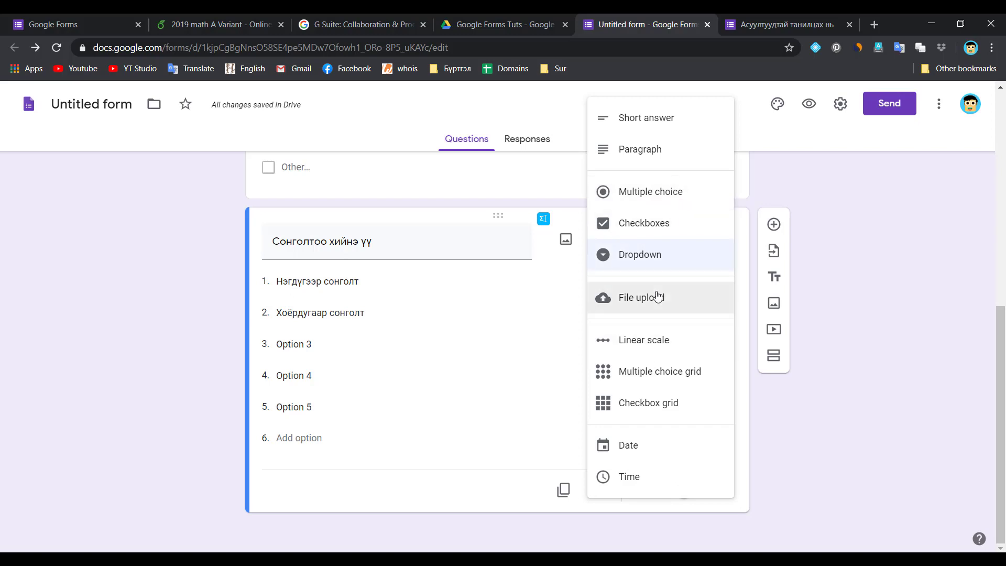
pyautogui.click(845, 199)
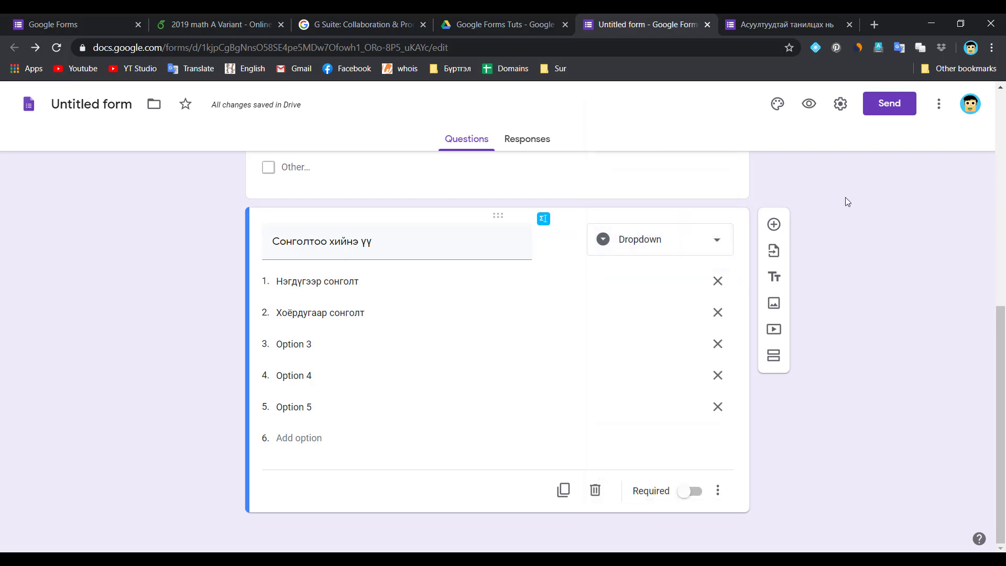